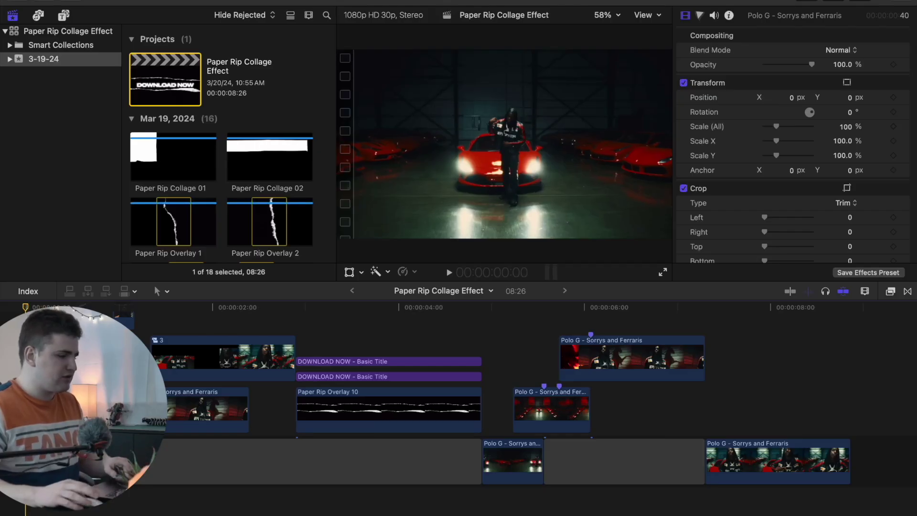
# - Preview the edit, then import Paper Rip Overlay 5.png from the Paper Collage Pack on Samsung T7
pyautogui.press('space')
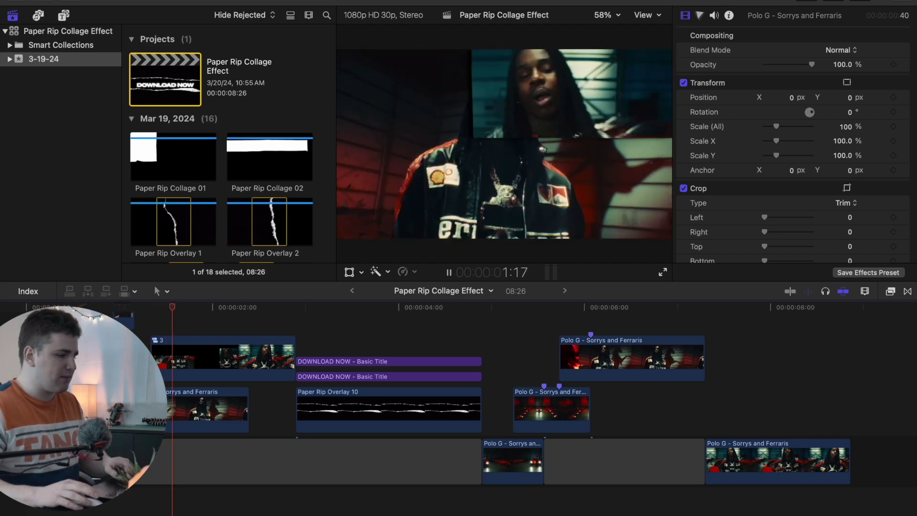
pyautogui.press('space')
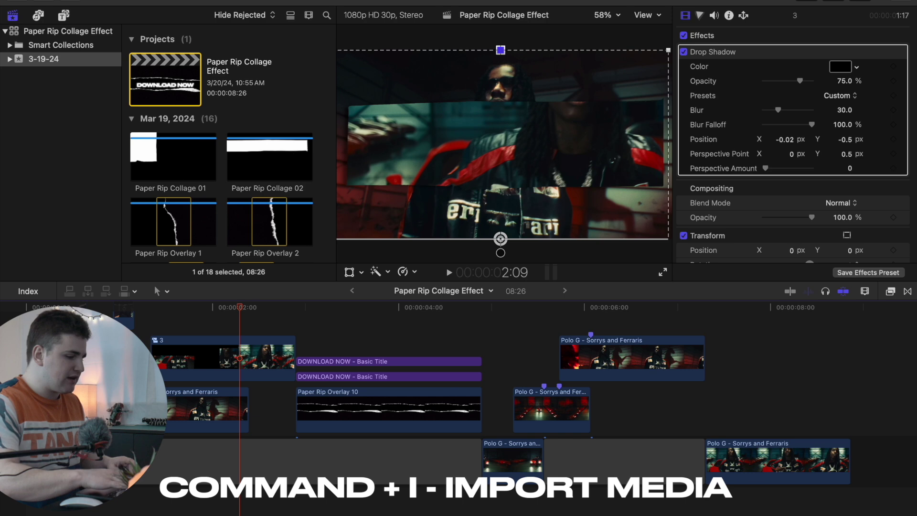
pyautogui.press('super+i')
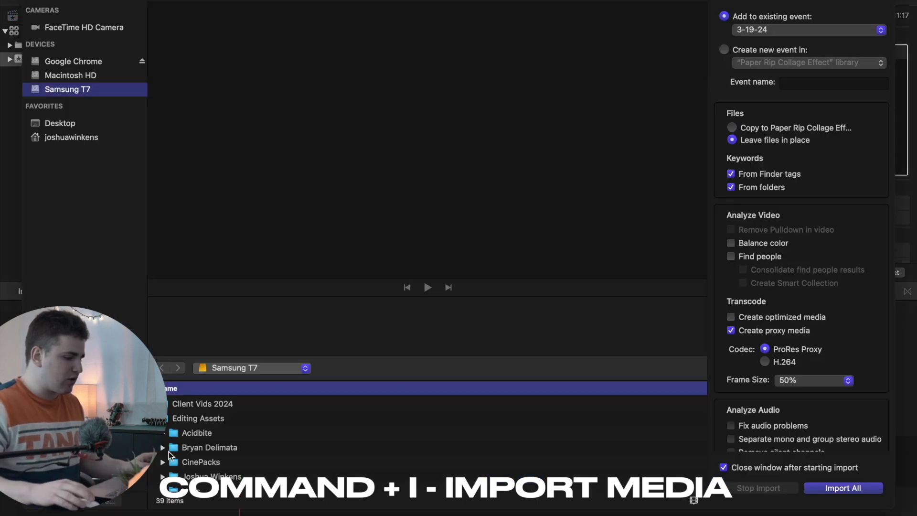
pyautogui.scroll(-3, 204, 429)
pyautogui.scroll(-2, 202, 436)
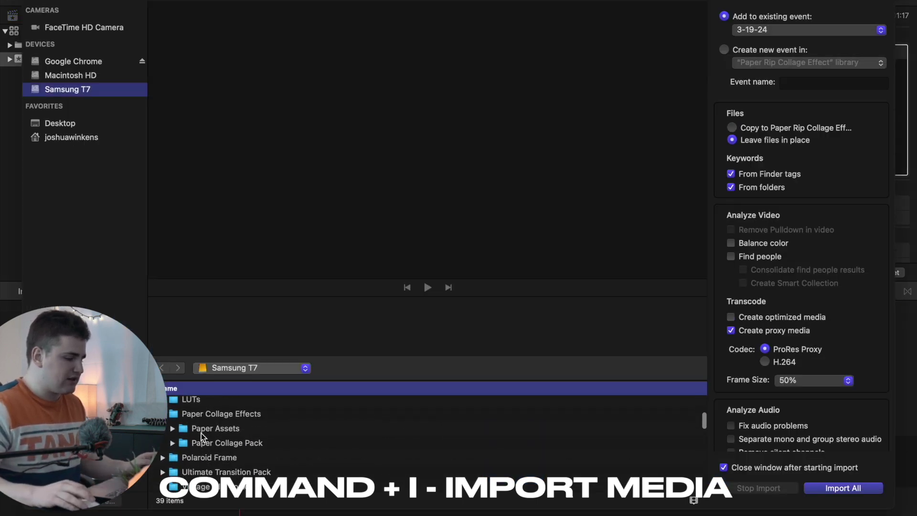
pyautogui.click(173, 438)
pyautogui.click(214, 454)
pyautogui.scroll(-8, 213, 454)
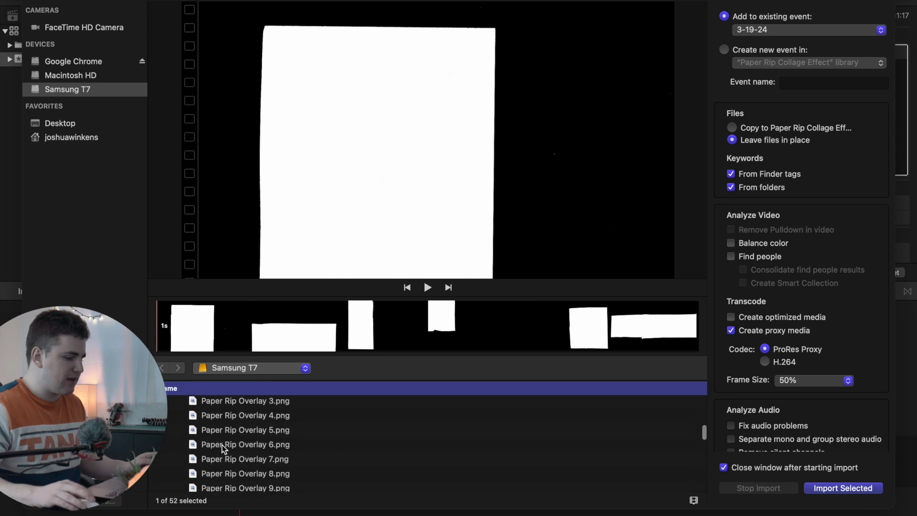
pyautogui.click(221, 445)
pyautogui.click(223, 429)
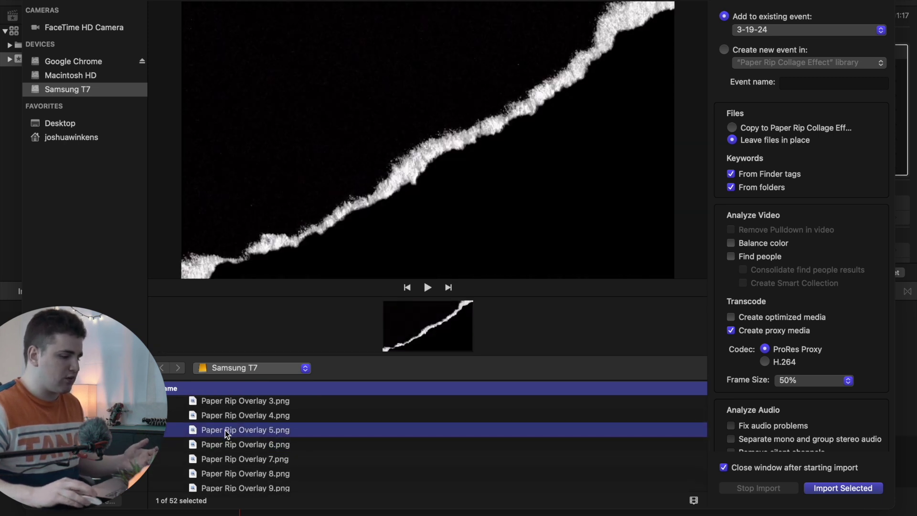
pyautogui.click(828, 491)
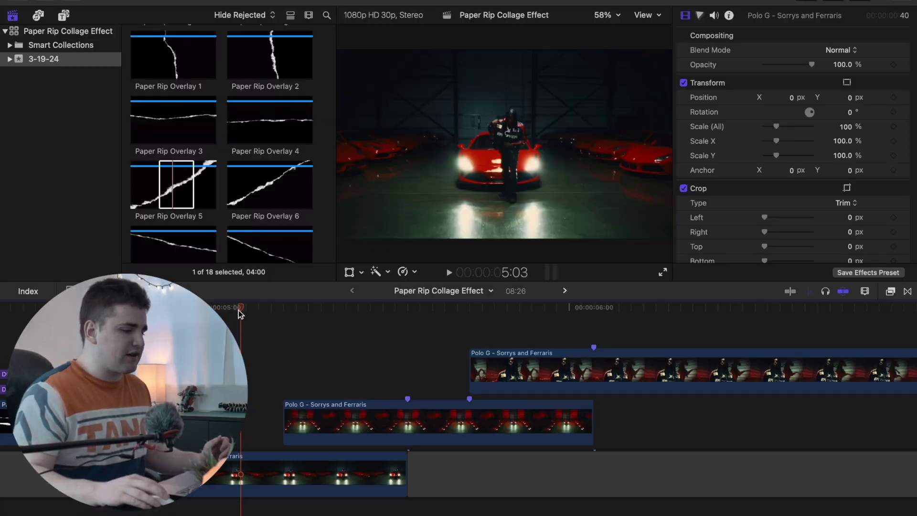
# - Split the middle Polo G clip at the cut point after 5:07 with Cmd+B
pyautogui.moveTo(240, 308); pyautogui.dragTo(342, 340)
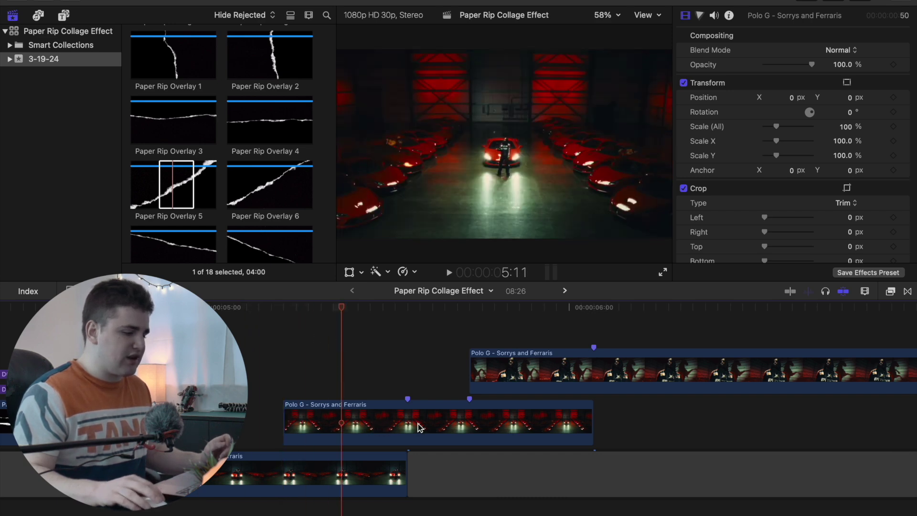
pyautogui.click(282, 377)
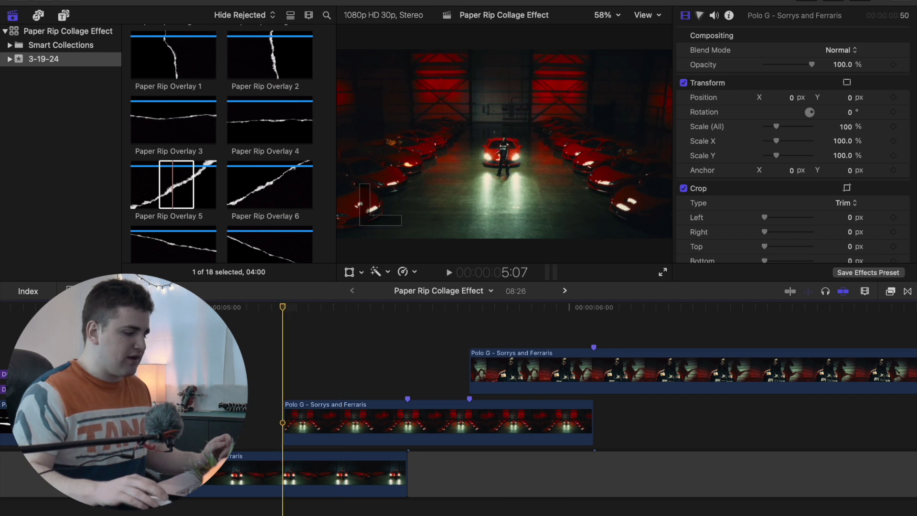
pyautogui.moveTo(283, 423); pyautogui.dragTo(407, 423)
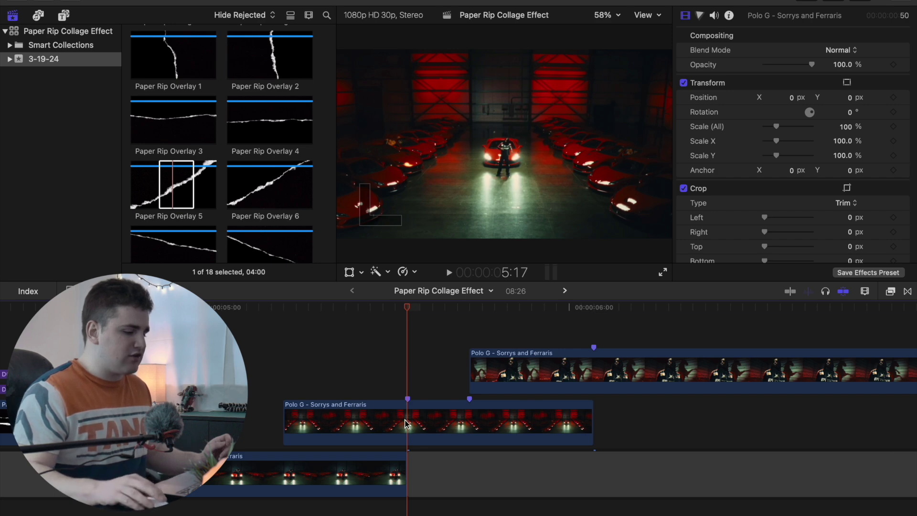
pyautogui.click(405, 419)
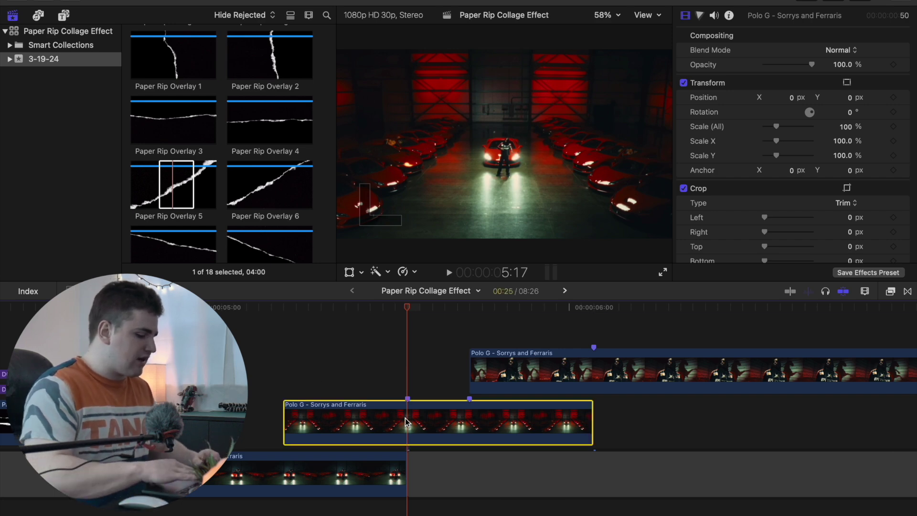
pyautogui.press('super+b')
# - Place Paper Rip Overlay 5 above the Polo G clips and trim its end at 5:17
pyautogui.click(354, 386)
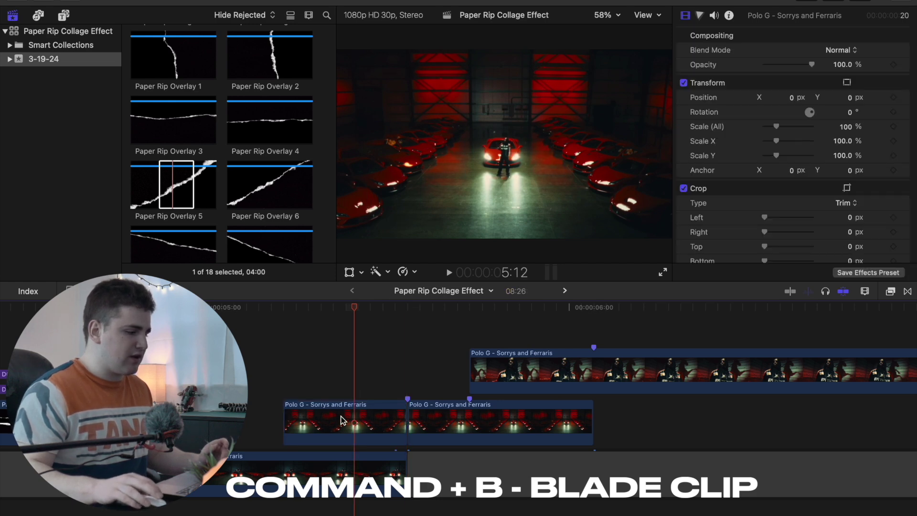
pyautogui.click(169, 186)
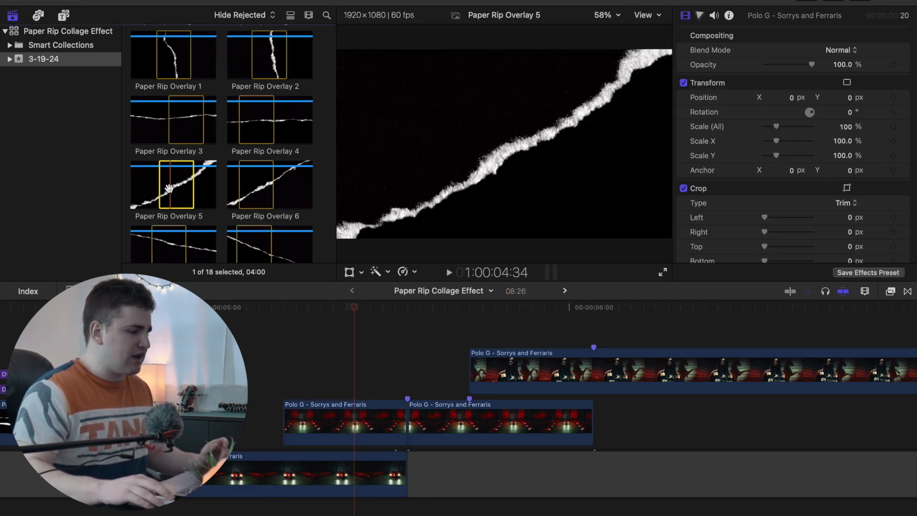
pyautogui.moveTo(175, 194); pyautogui.dragTo(293, 359)
pyautogui.scroll(3, 334, 360)
pyautogui.click(407, 377)
pyautogui.hotkey('alt', ']')
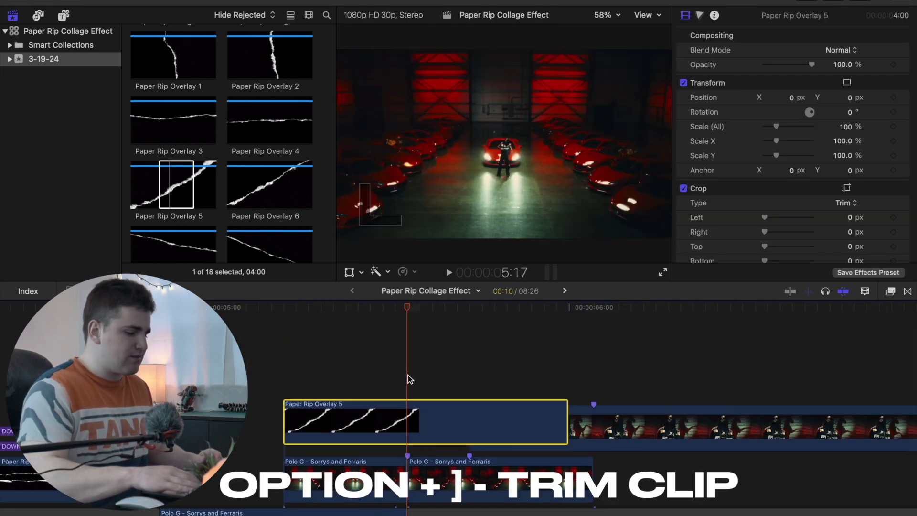
# - Duplicate the Paper Rip Overlay 5 clip onto the lane above
pyautogui.click(289, 361)
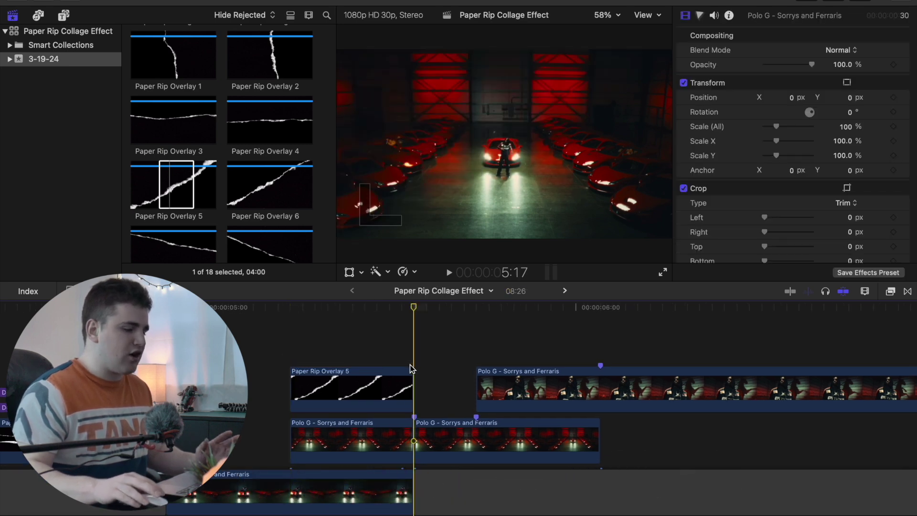
pyautogui.click(347, 350)
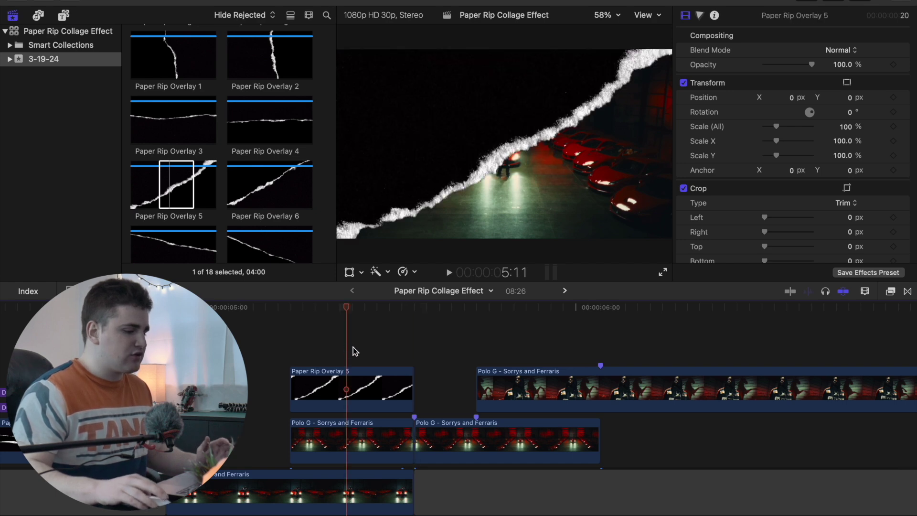
pyautogui.click(353, 386)
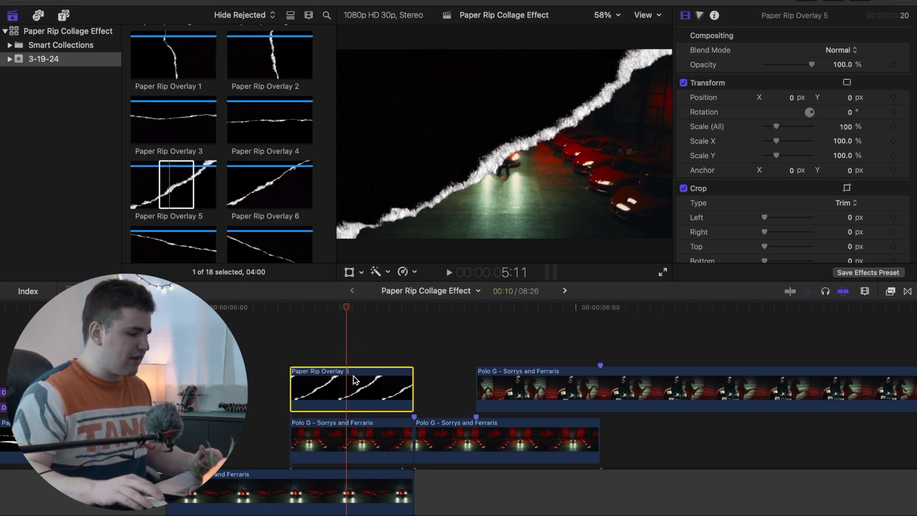
pyautogui.moveTo(354, 379)
pyautogui.mouseDown()
pyautogui.moveTo(355, 339)
pyautogui.moveTo(355, 367)
pyautogui.mouseUp()
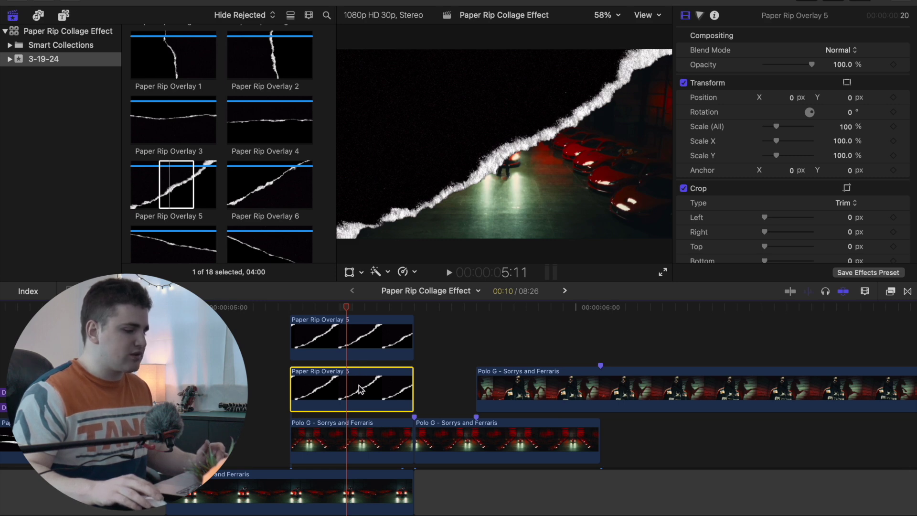
# - Set the lower overlay's blend mode to Stencil Alpha and the upper copy's to Screen
pyautogui.click(849, 51)
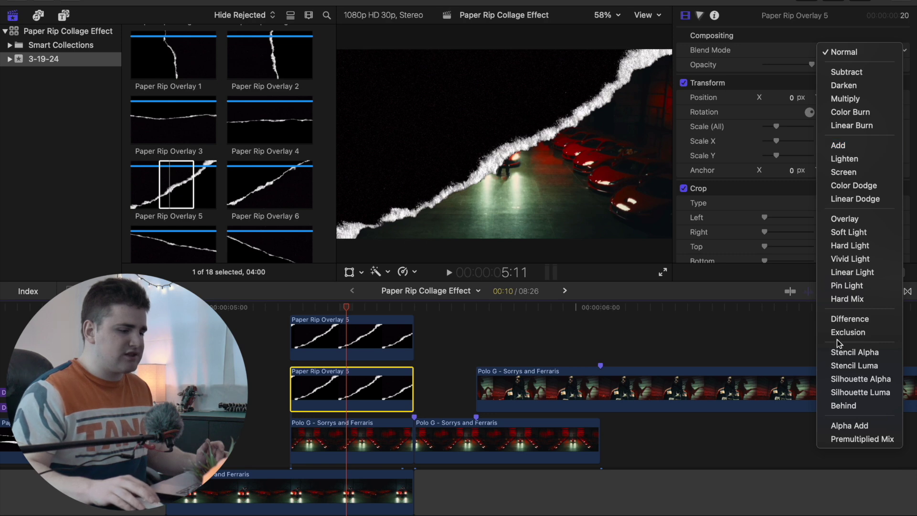
pyautogui.click(837, 353)
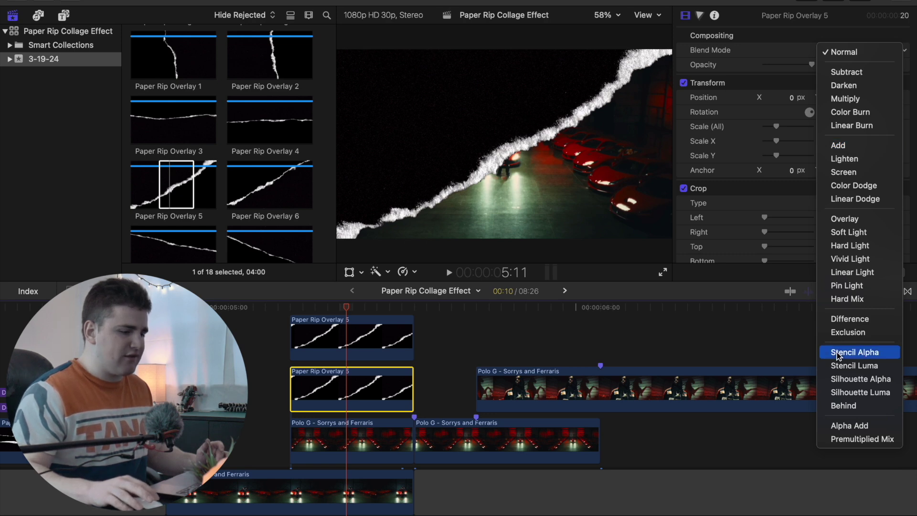
pyautogui.click(340, 349)
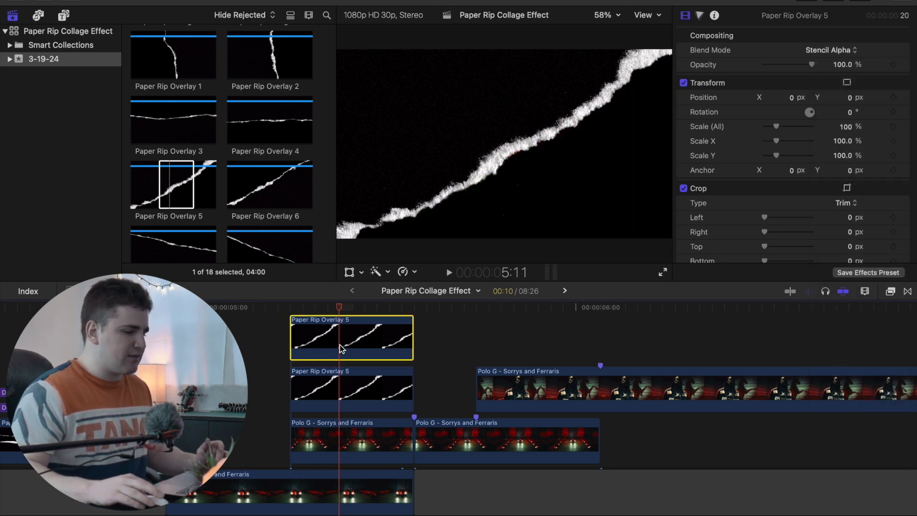
pyautogui.click(845, 51)
pyautogui.click(846, 173)
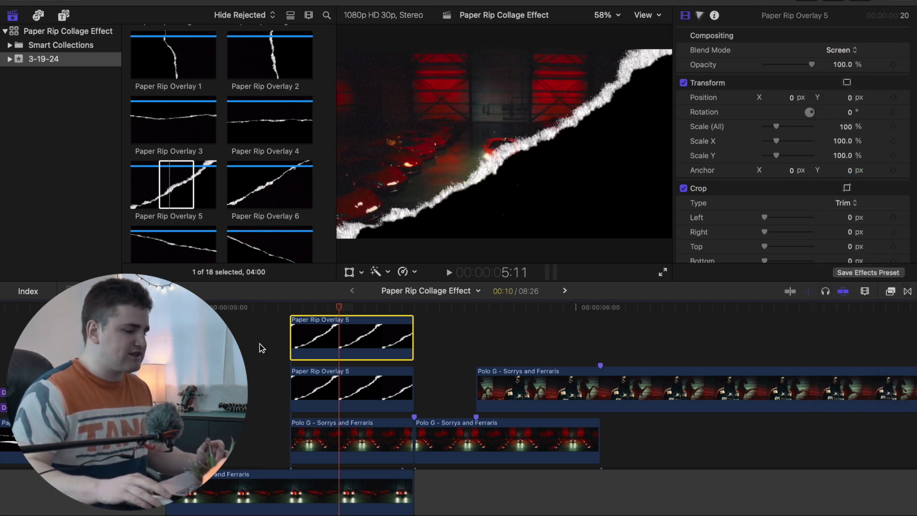
pyautogui.moveTo(255, 336); pyautogui.dragTo(346, 444)
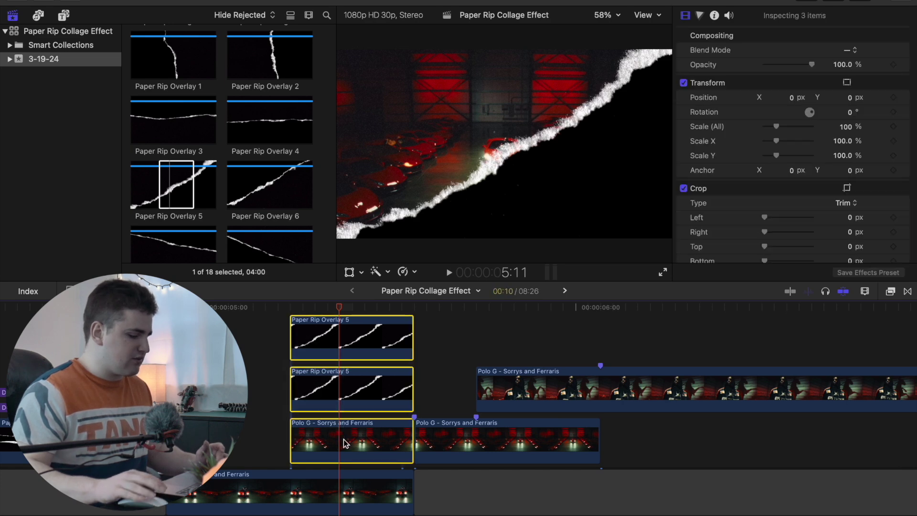
pyautogui.hotkey('alt', 'g')
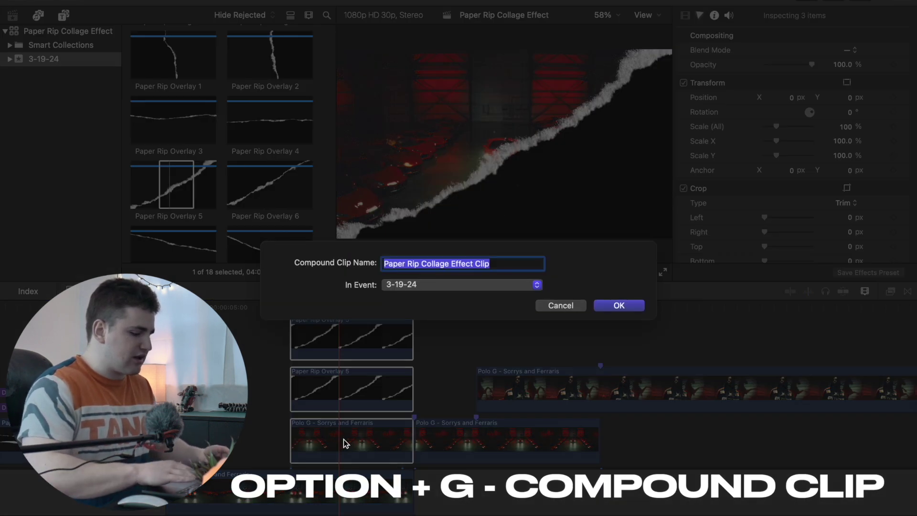
pyautogui.write('rip')
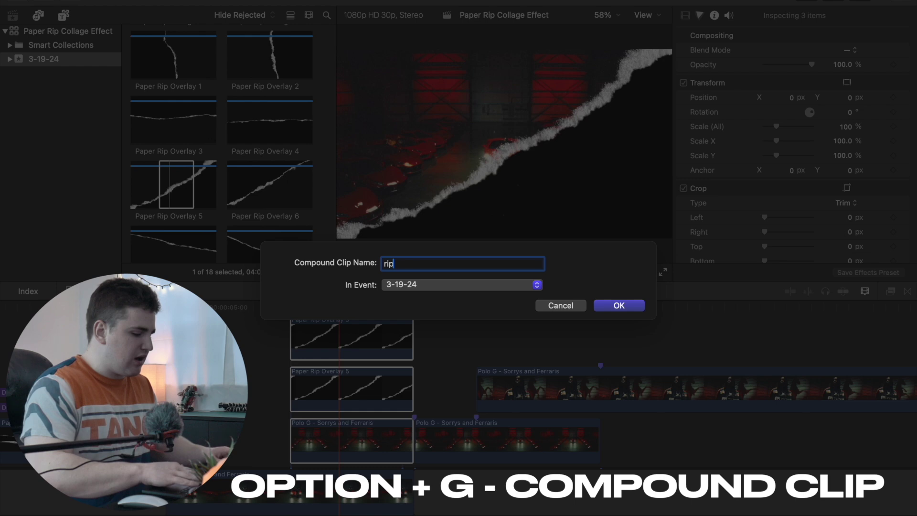
pyautogui.write(' 1')
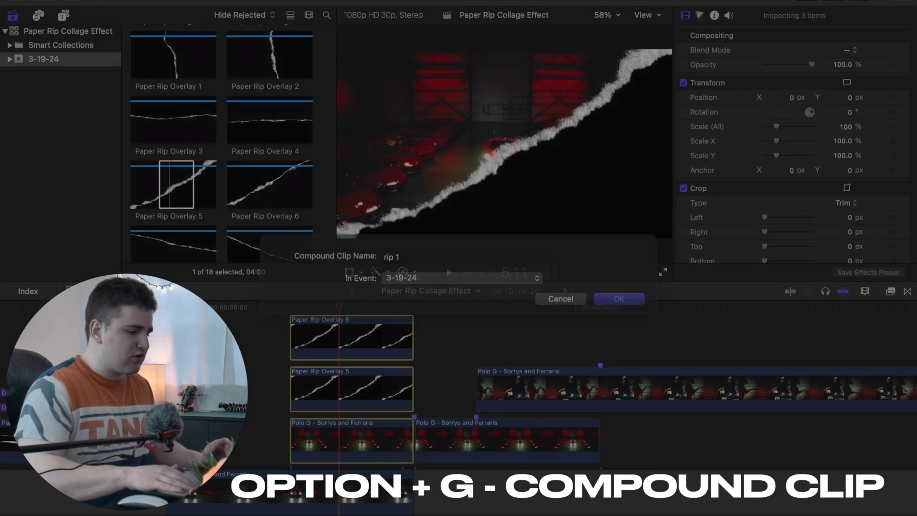
pyautogui.press('Return')
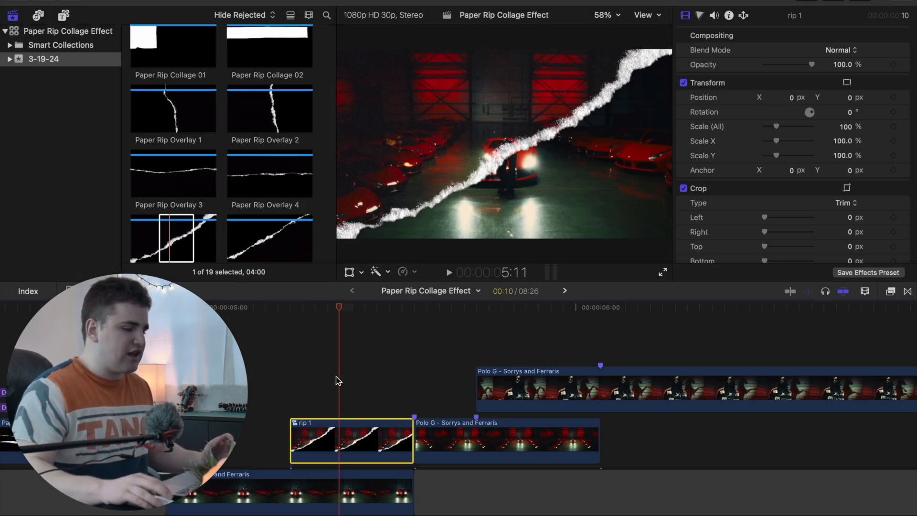
pyautogui.scroll(-3, 345, 368)
pyautogui.hscroll(2, 345, 368)
pyautogui.press('v')
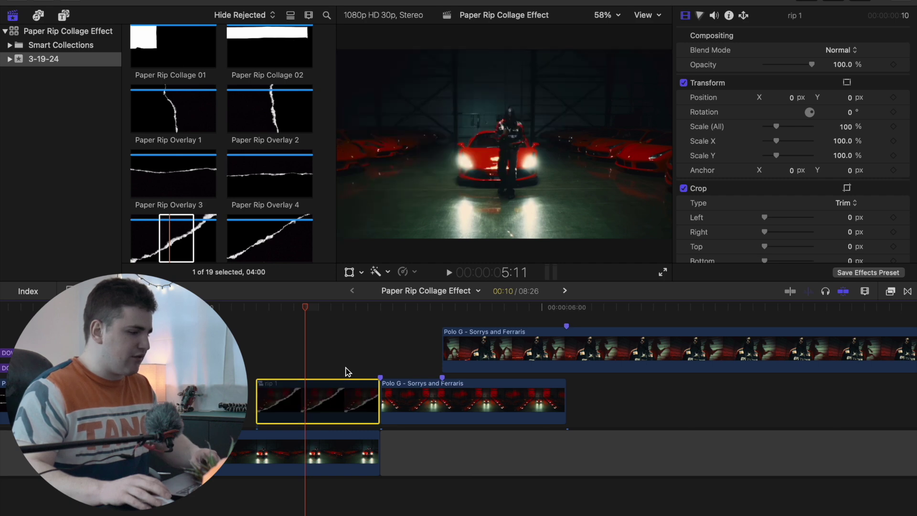
pyautogui.press('v')
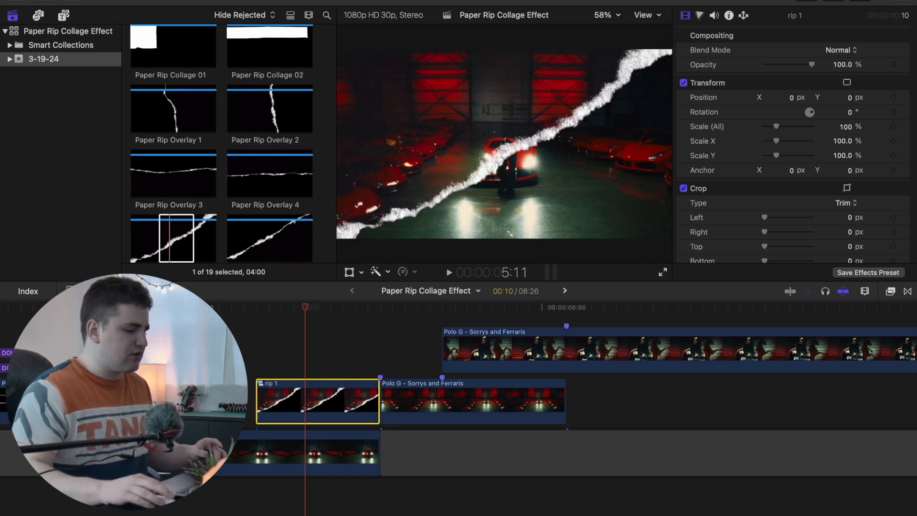
pyautogui.press('super+shift+a')
pyautogui.press('space')
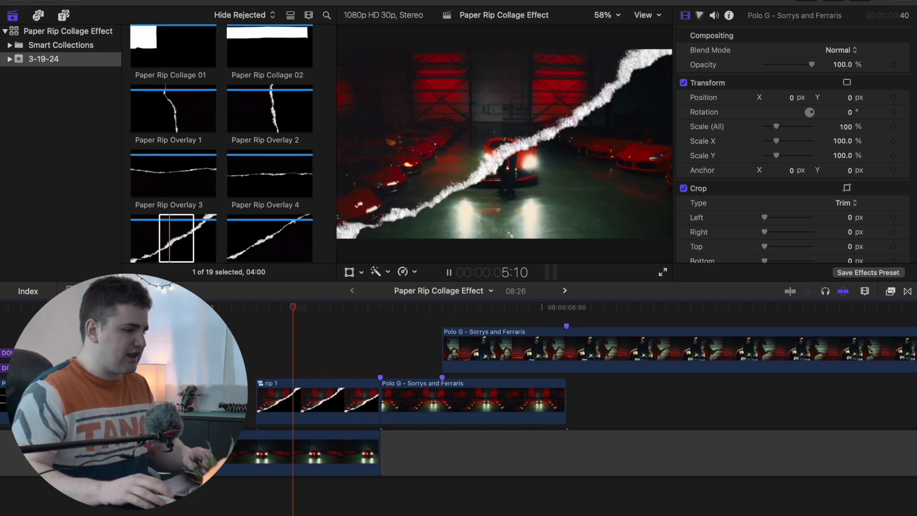
pyautogui.press('space')
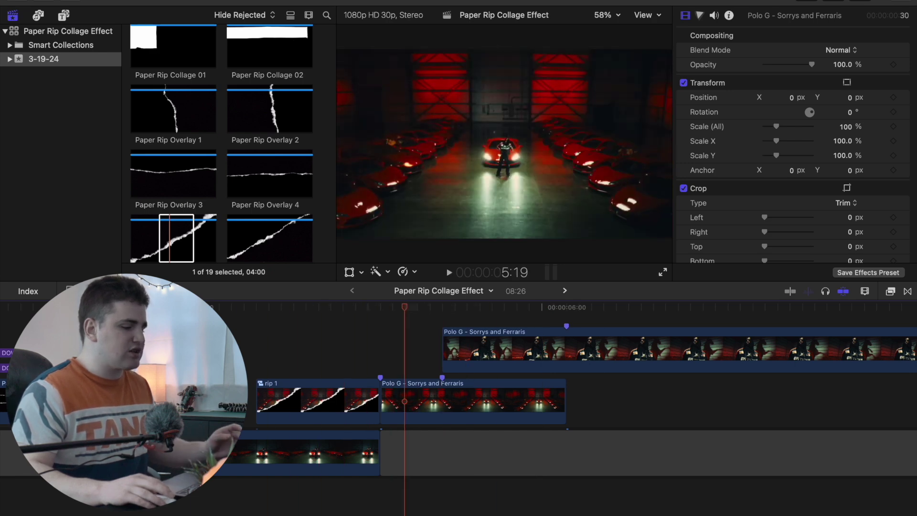
pyautogui.hscroll(-5, 569, 383)
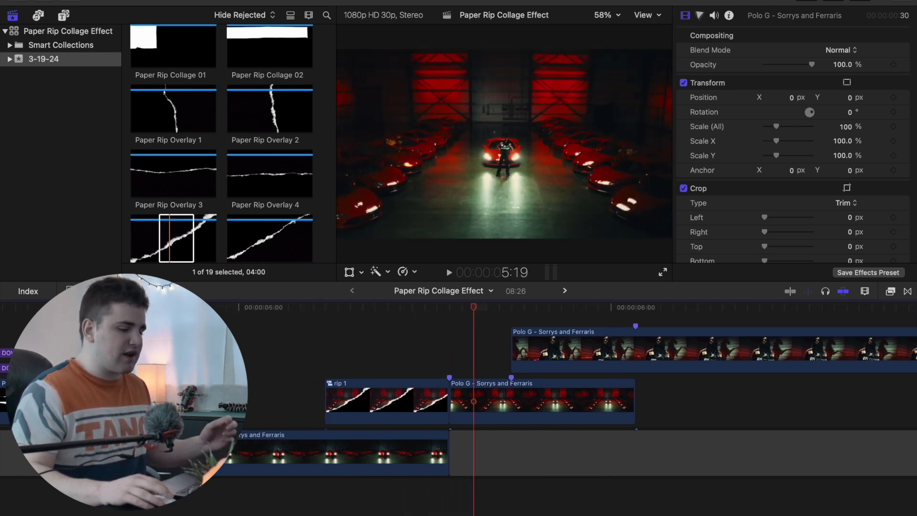
# - Duplicate the rip 1 overlay twice onto higher lanes
pyautogui.click(378, 360)
pyautogui.click(375, 385)
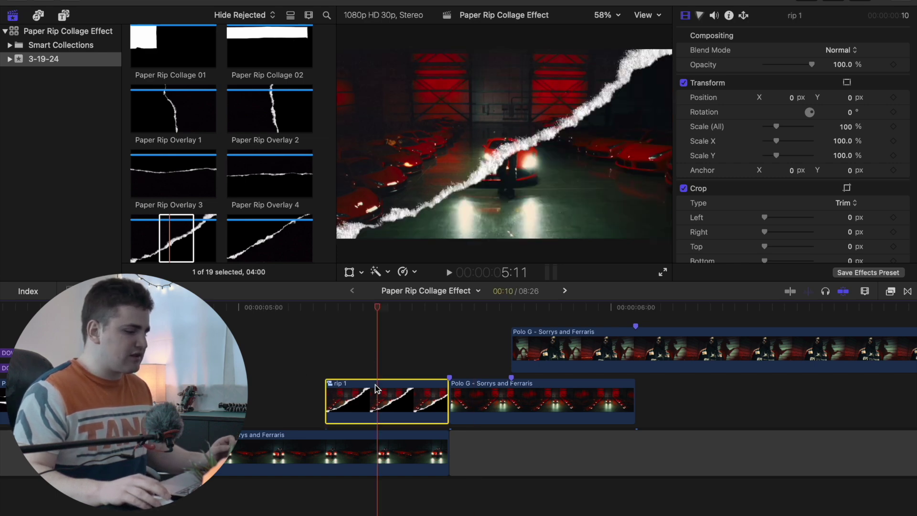
pyautogui.moveTo(377, 383); pyautogui.dragTo(378, 340)
pyautogui.moveTo(378, 383)
pyautogui.mouseDown()
pyautogui.moveTo(375, 335)
pyautogui.moveTo(369, 375)
pyautogui.mouseUp()
pyautogui.scroll(-2, 360, 374)
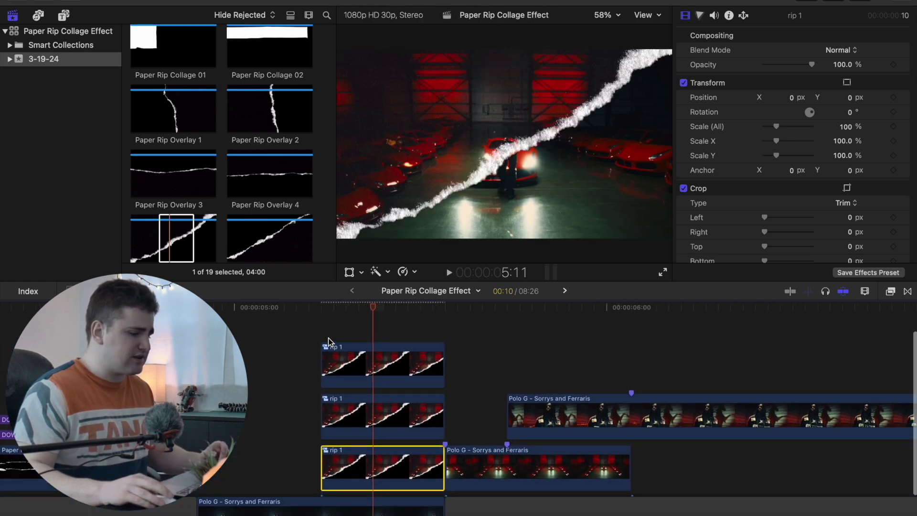
# - Trim the middle rip 1 copy to start at 5:10 and the top copy at 5:13
pyautogui.click(320, 339)
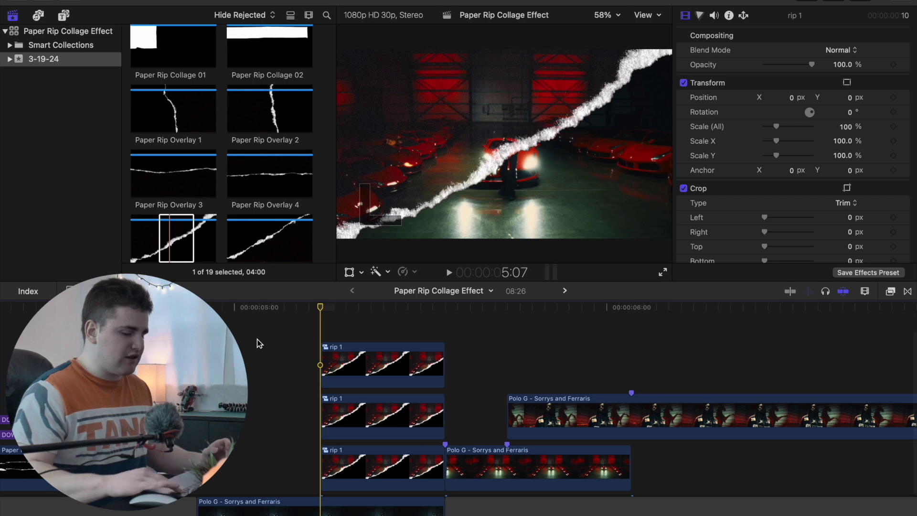
pyautogui.press('Right')
pyautogui.press('Right')
pyautogui.press('Right')
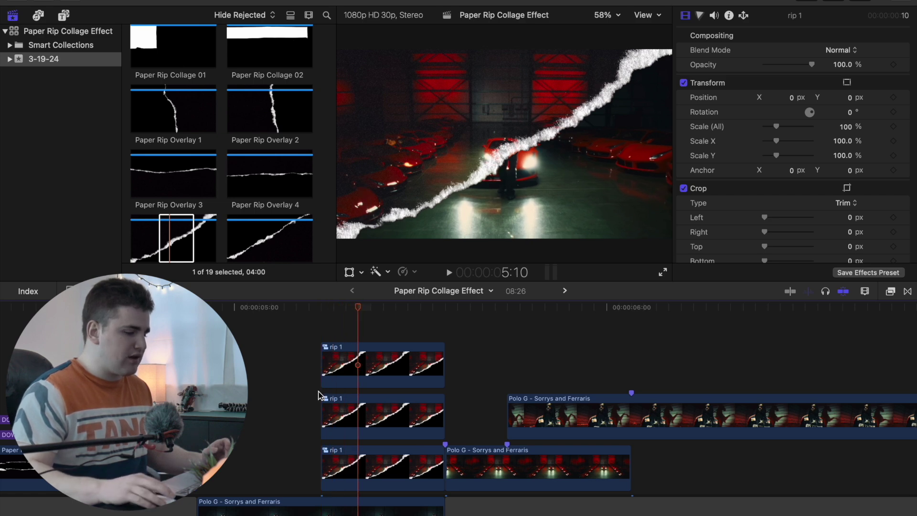
pyautogui.click(359, 415)
pyautogui.hotkey('alt', '[')
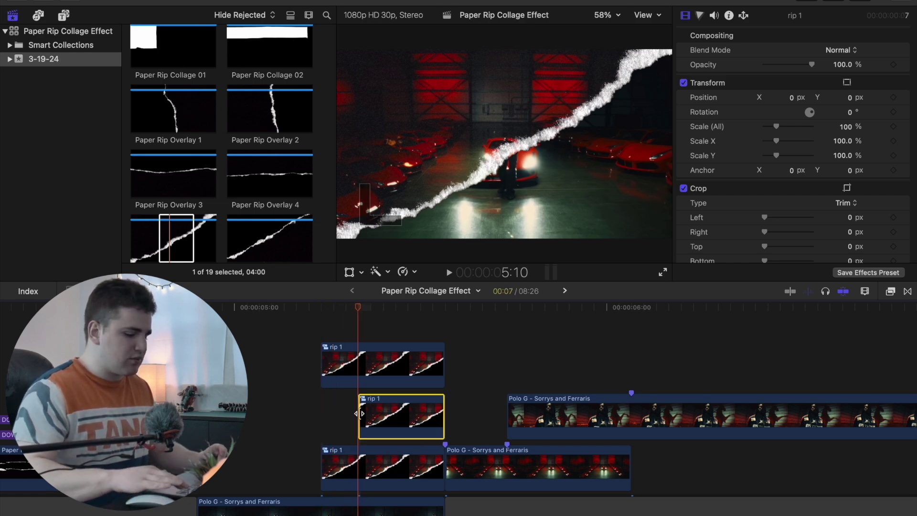
pyautogui.press('Right')
pyautogui.press('Right')
pyautogui.press('Right')
pyautogui.click(402, 377)
pyautogui.hotkey('alt', '[')
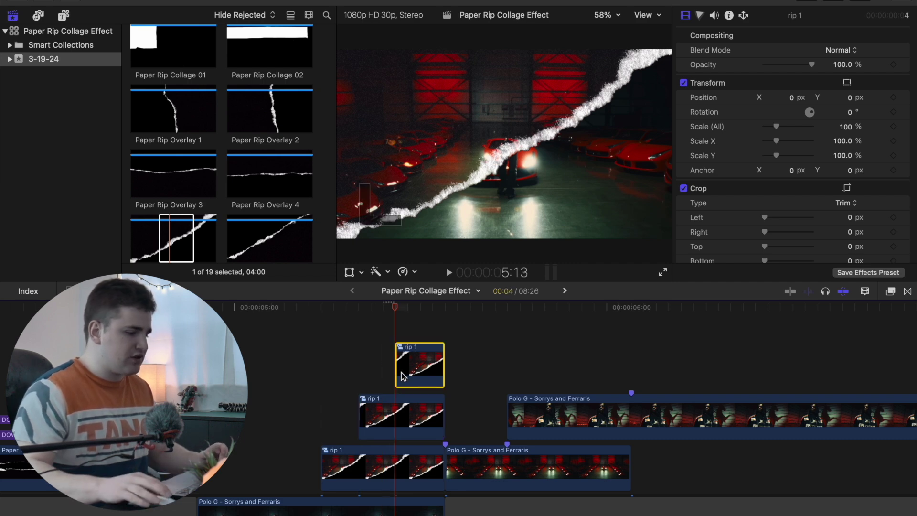
# - Reorder the rip 1 copies across lanes and scrub the staggered rips to 5:11
pyautogui.click(406, 405)
pyautogui.click(385, 462)
pyautogui.scroll(-2, 400, 458)
pyautogui.click(317, 380)
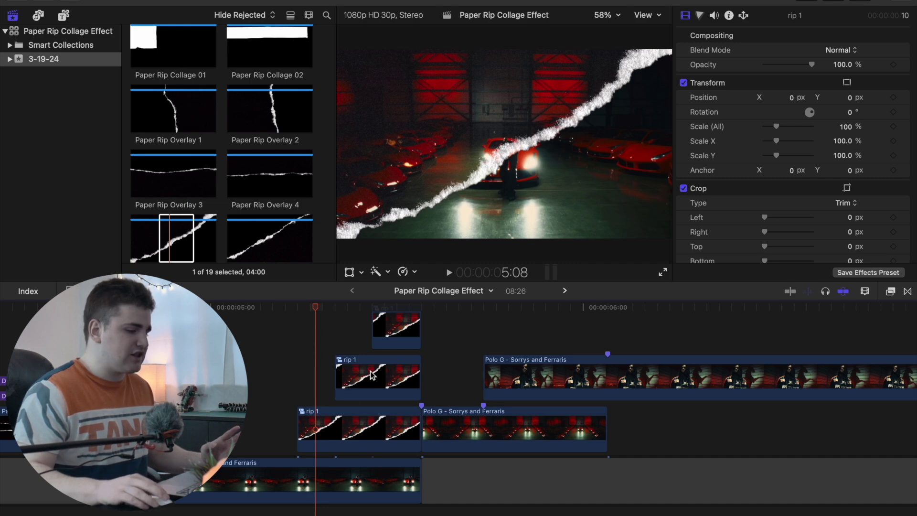
pyautogui.moveTo(373, 373); pyautogui.dragTo(374, 427)
pyautogui.moveTo(395, 334); pyautogui.dragTo(372, 437)
pyautogui.click(335, 418)
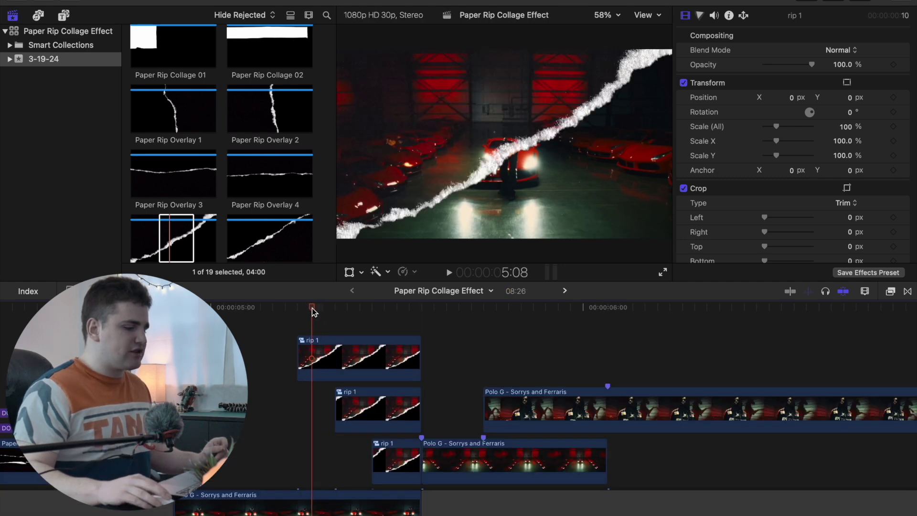
pyautogui.moveTo(315, 308); pyautogui.dragTo(351, 308)
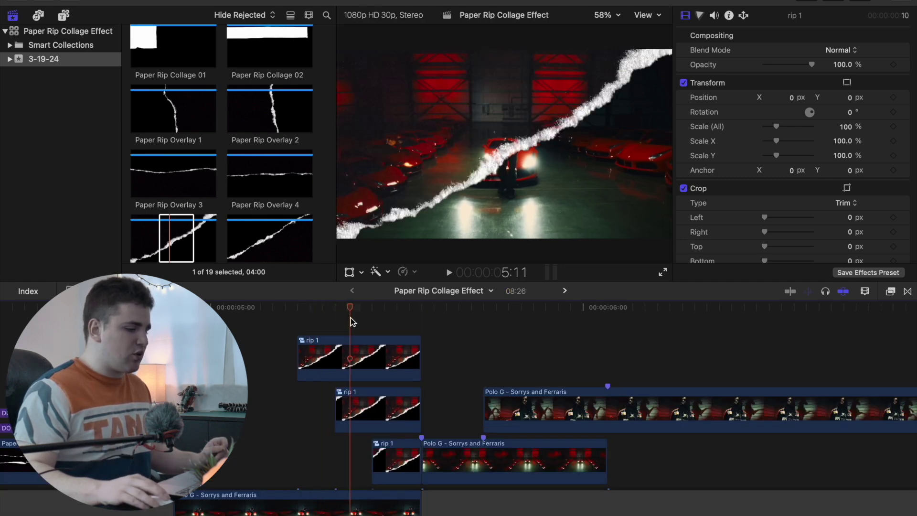
# - Scale the middle rip 1 copy to 150% and shift it right to X 520
pyautogui.click(352, 411)
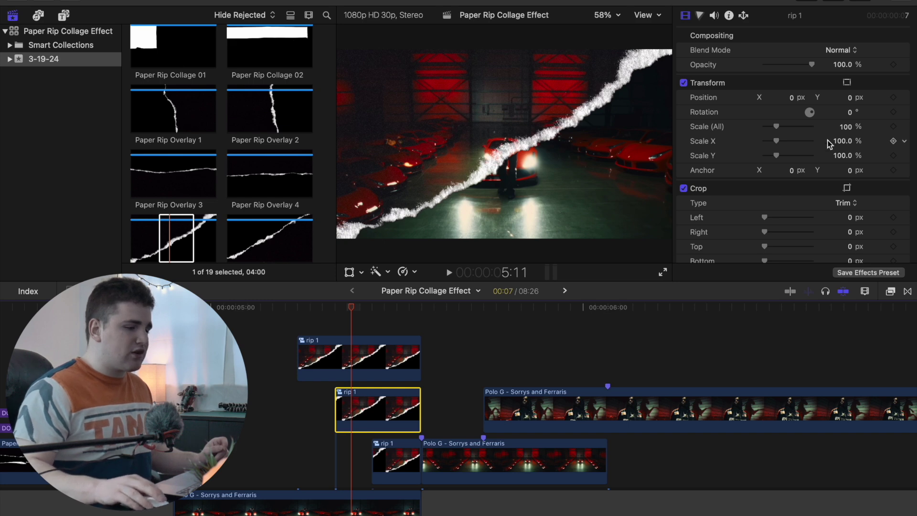
pyautogui.moveTo(847, 129)
pyautogui.mouseDown()
pyautogui.moveTo(867, 129)
pyautogui.moveTo(842, 132)
pyautogui.mouseUp()
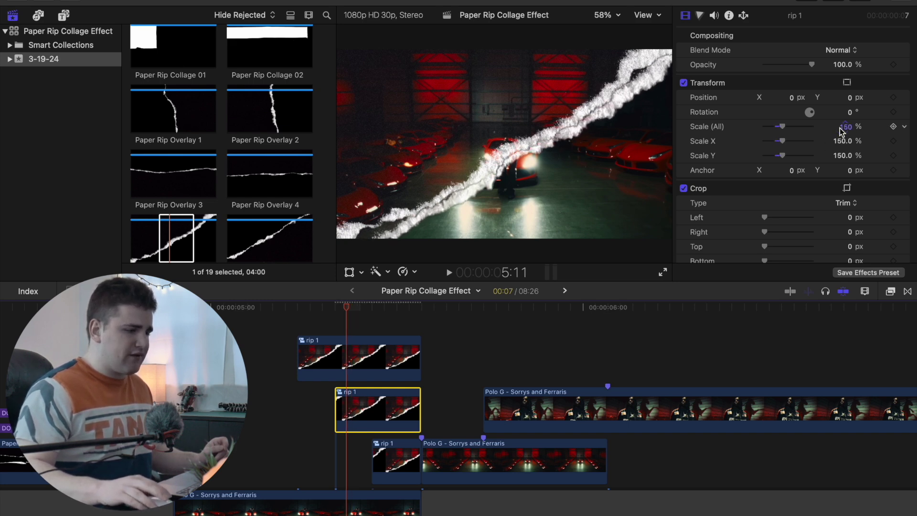
pyautogui.moveTo(793, 99)
pyautogui.mouseDown()
pyautogui.moveTo(831, 98)
pyautogui.moveTo(791, 97)
pyautogui.mouseUp()
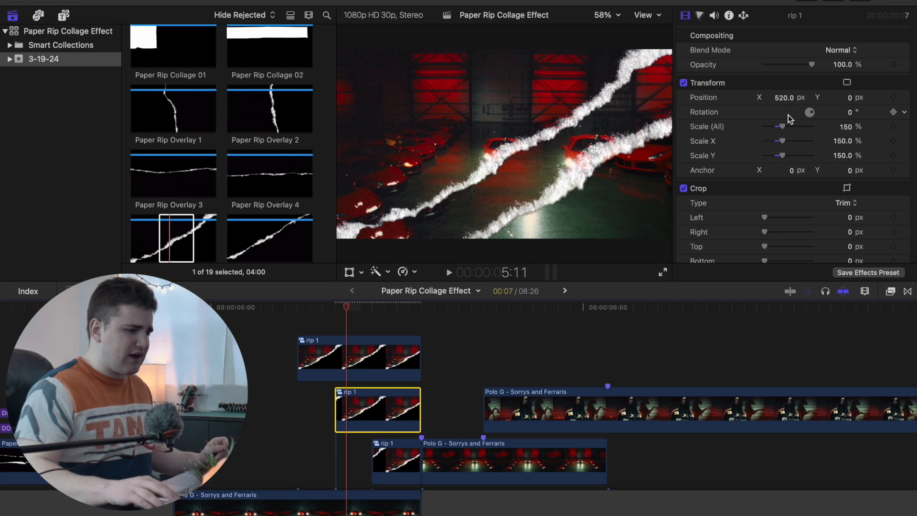
# - Scale the lowest rip 1 copy to 227% and shift it to X 1252, Y -95.1
pyautogui.click(395, 456)
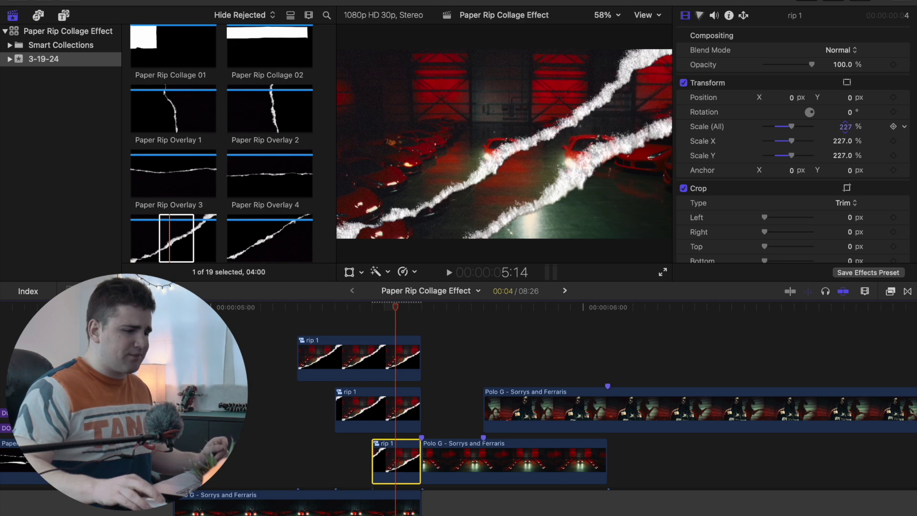
pyautogui.press('Left')
pyautogui.moveTo(791, 97); pyautogui.dragTo(834, 98)
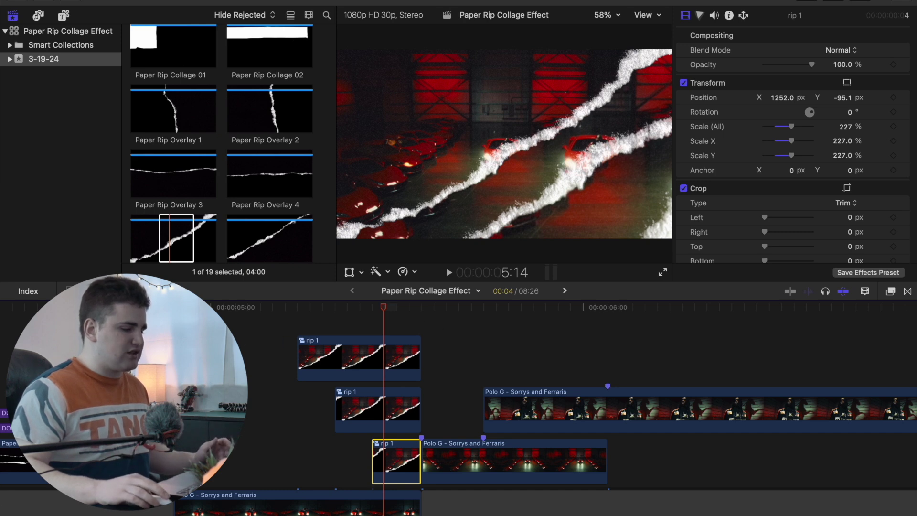
pyautogui.press('Up')
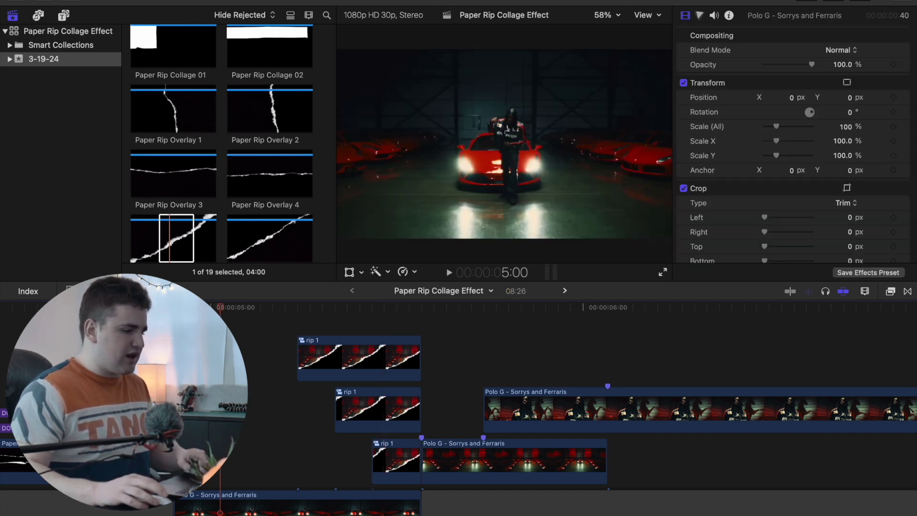
pyautogui.press('space')
pyautogui.press('Up')
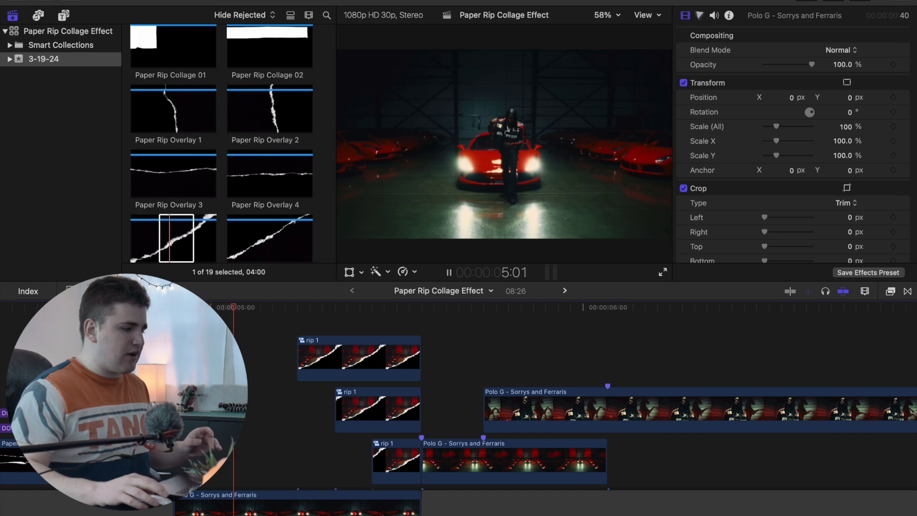
pyautogui.press('space')
pyautogui.press('Up')
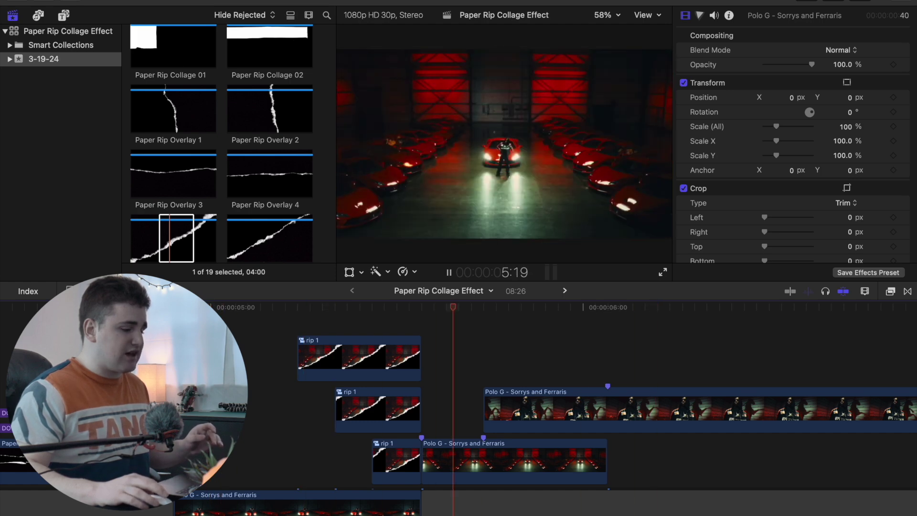
pyautogui.press('Up')
pyautogui.press('Up')
pyautogui.press('Up')
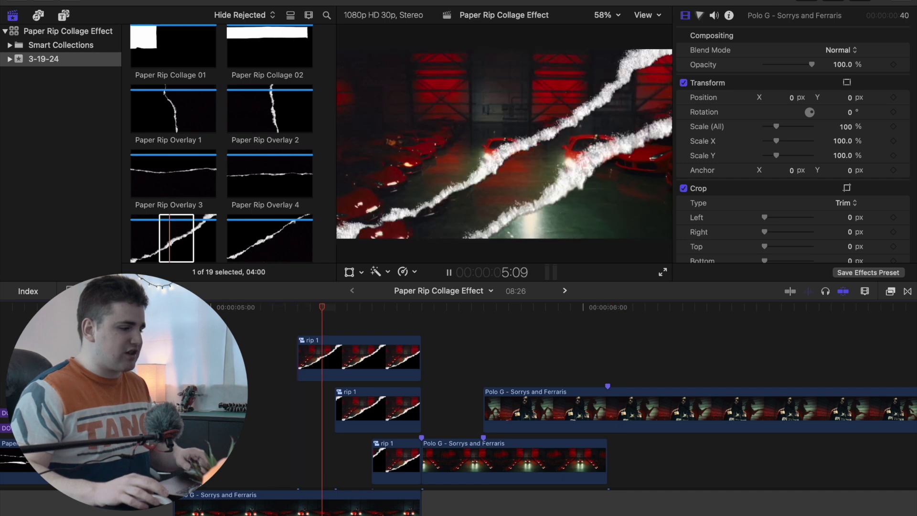
pyautogui.press('Up')
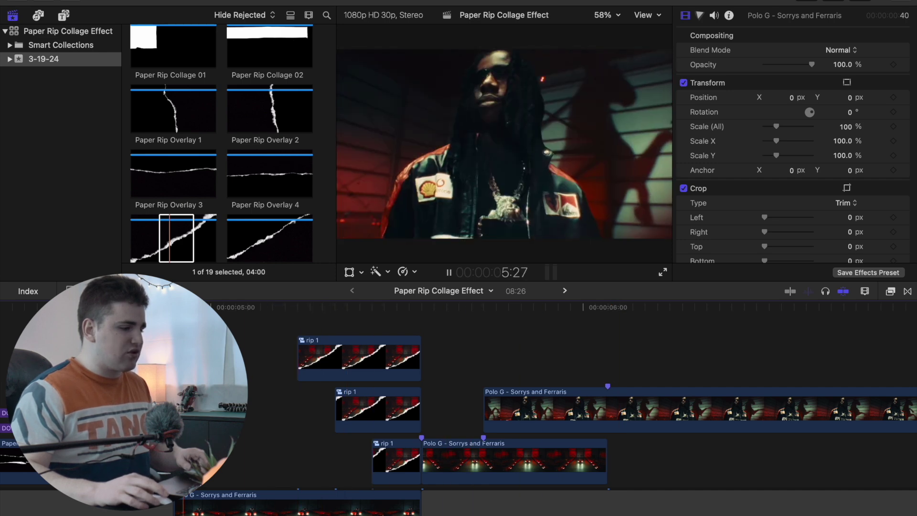
pyautogui.press('Up')
pyautogui.press('Up')
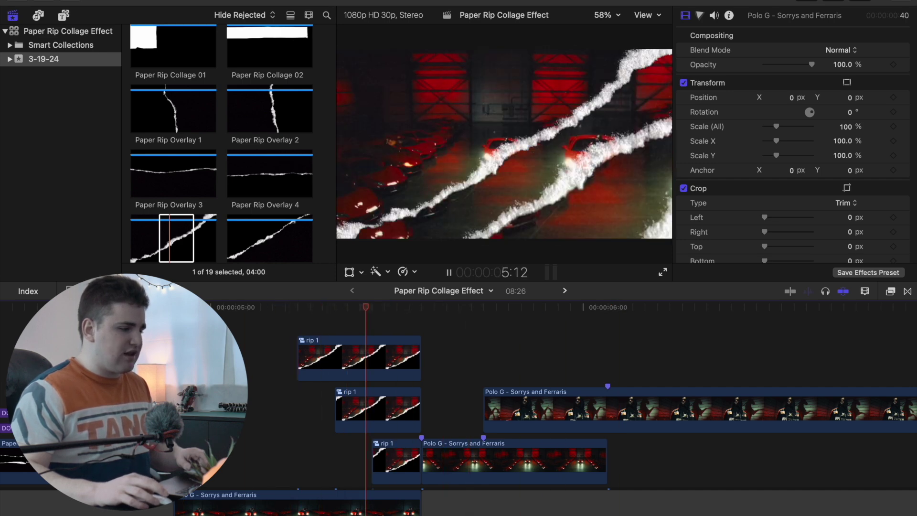
pyautogui.press('Up')
pyautogui.press('Up')
pyautogui.press('space')
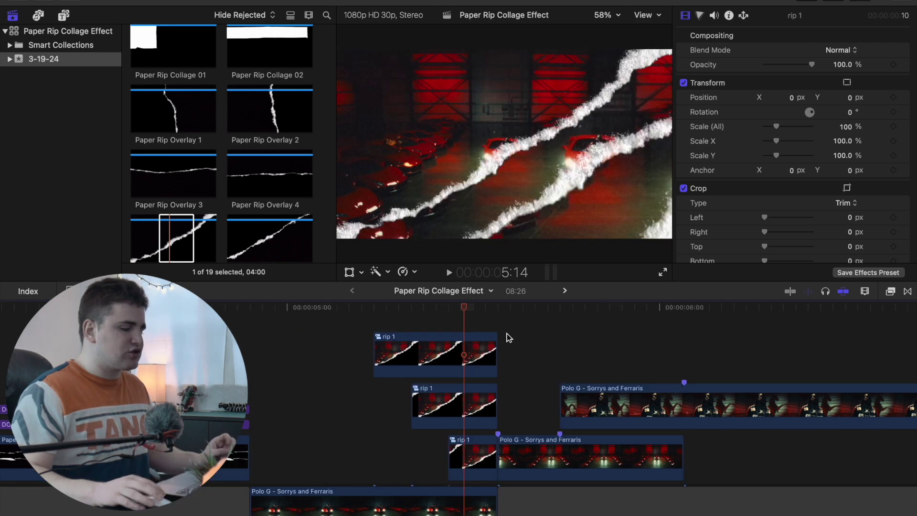
# - Inside rip 1, scale the Polo G footage to 180% at 68.6 px X, then return to the project
pyautogui.doubleClick(472, 353)
pyautogui.click(472, 353)
pyautogui.scroll(2, 403, 369)
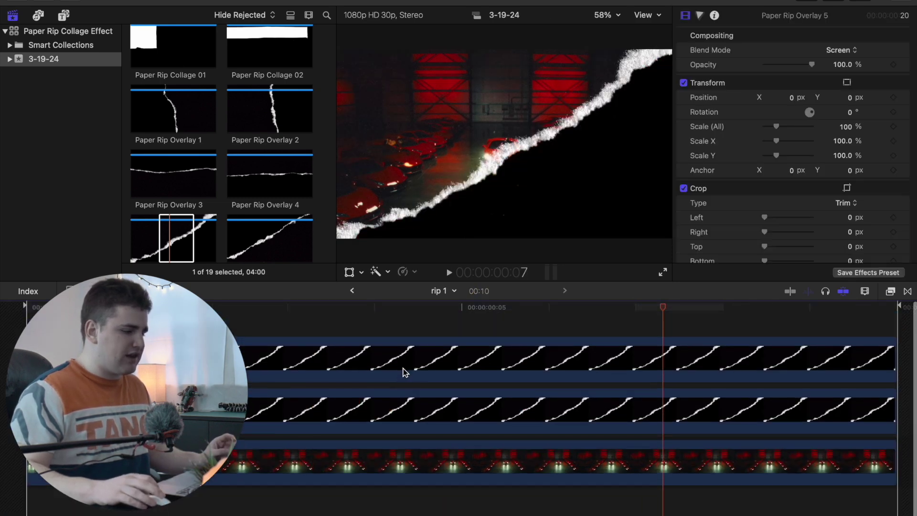
pyautogui.click(400, 329)
pyautogui.click(401, 456)
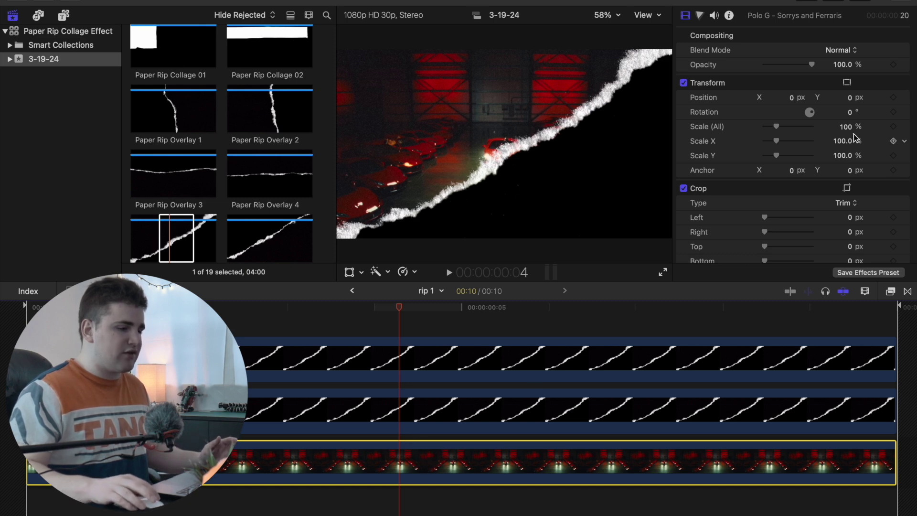
pyautogui.moveTo(845, 126); pyautogui.dragTo(838, 125)
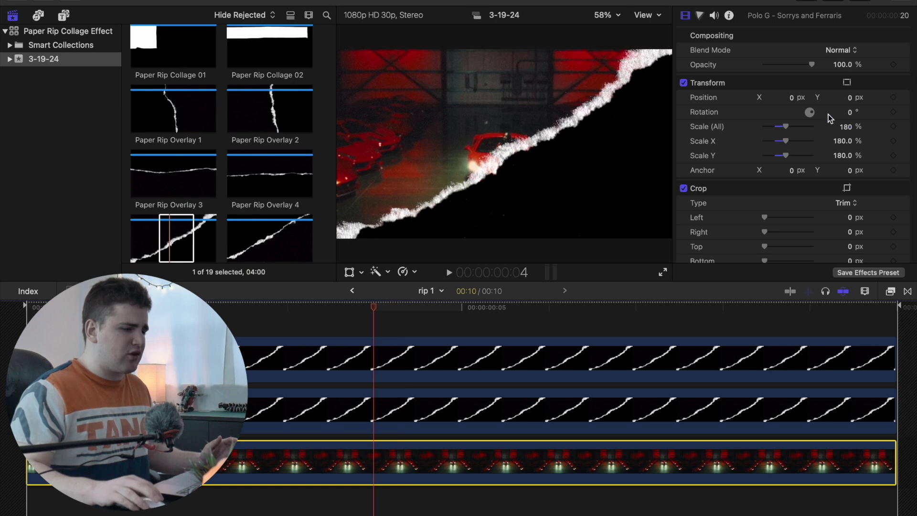
pyautogui.moveTo(791, 97); pyautogui.dragTo(787, 98)
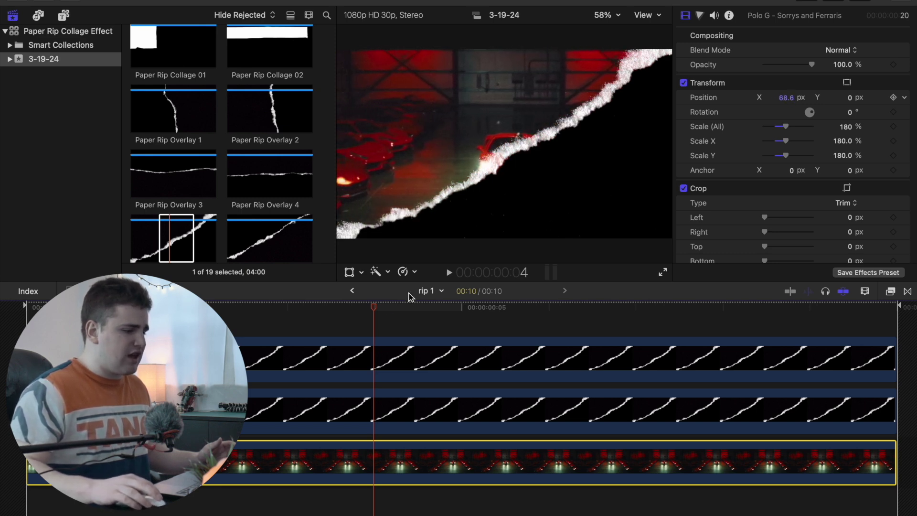
pyautogui.click(352, 291)
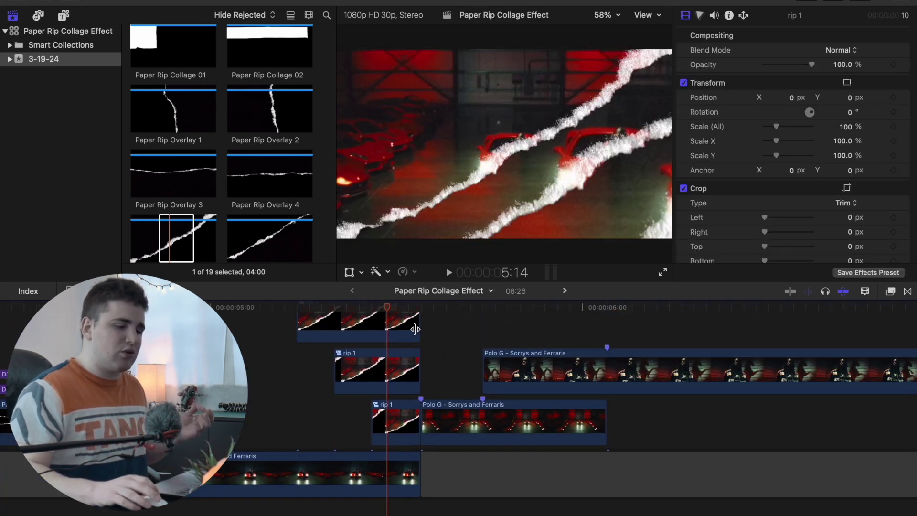
pyautogui.click(240, 335)
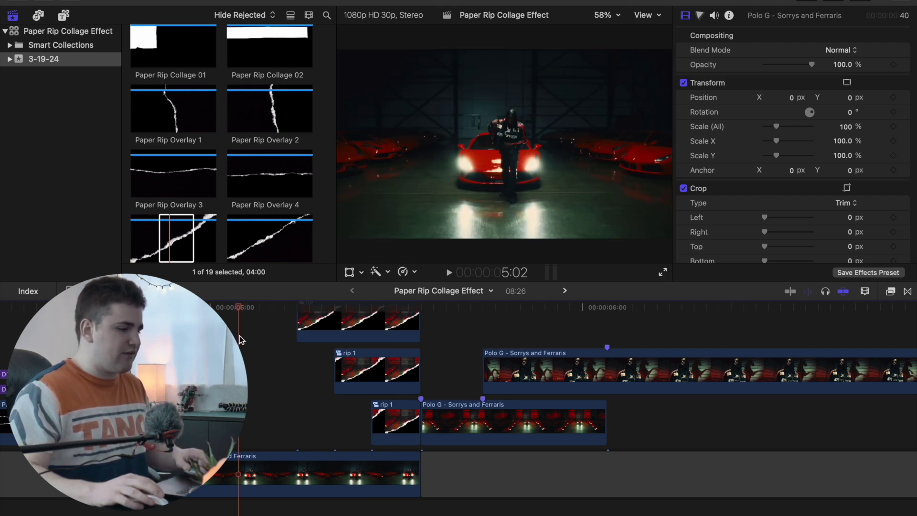
pyautogui.press('space')
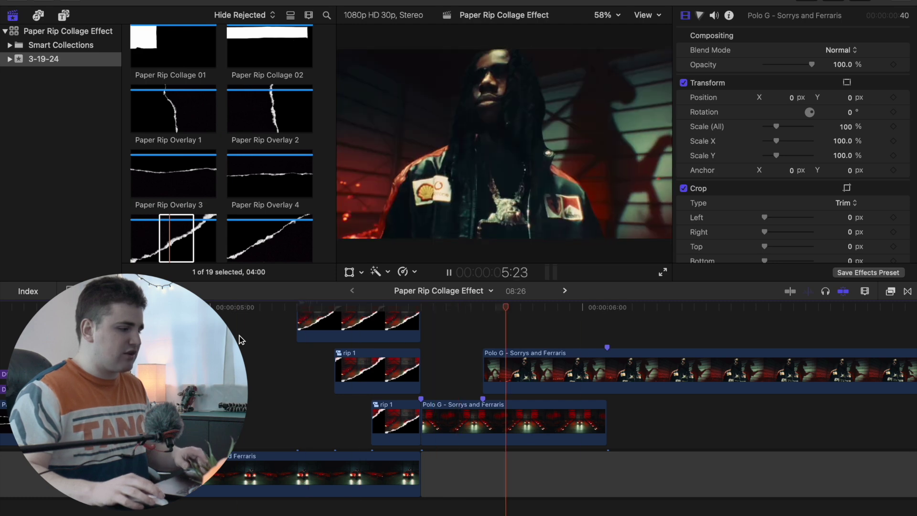
pyautogui.press('space')
pyautogui.press('super+minus')
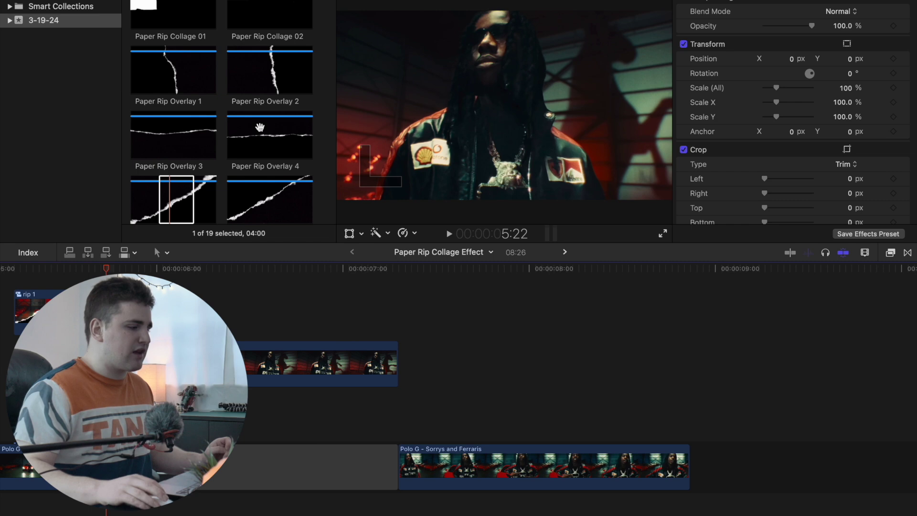
pyautogui.scroll(3, 260, 128)
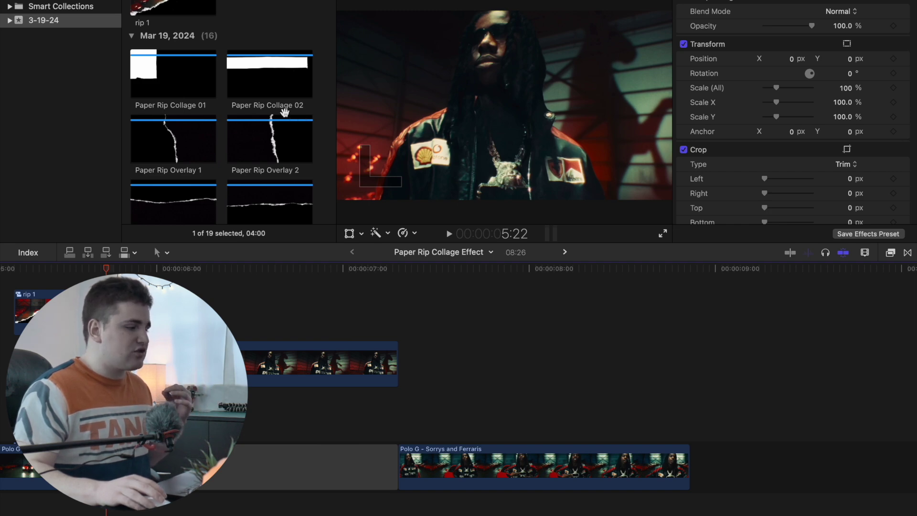
# - Connect Paper Rip Collage 01 above the music video in the timeline
pyautogui.click(167, 83)
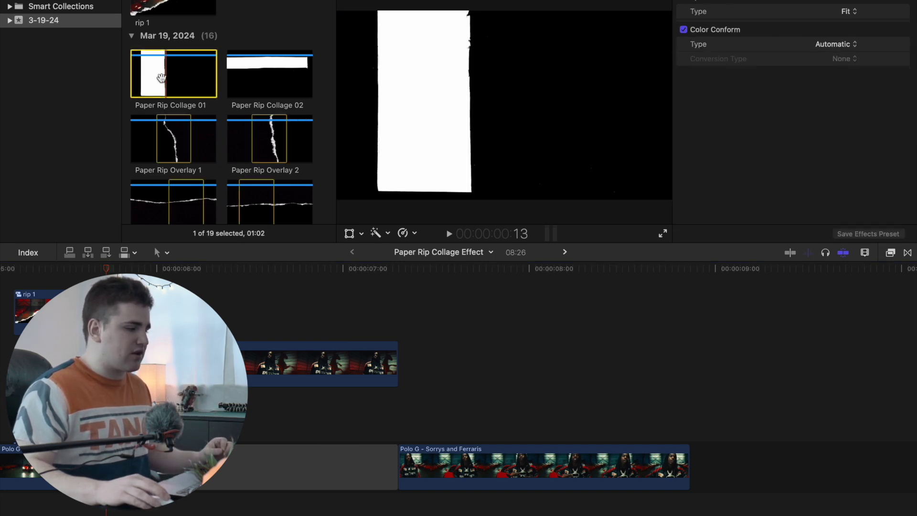
pyautogui.moveTo(200, 234); pyautogui.dragTo(212, 292)
pyautogui.click(280, 292)
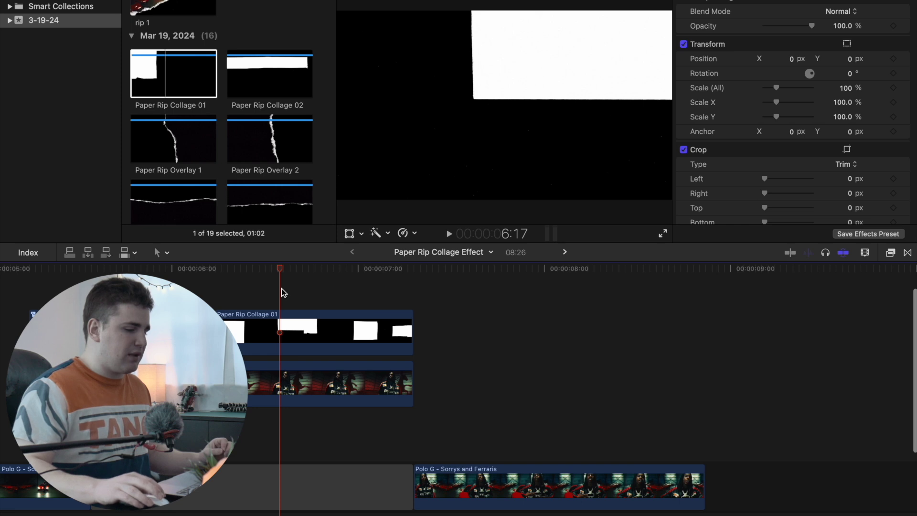
pyautogui.scroll(-3, 404, 299)
pyautogui.hscroll(-3, 403, 299)
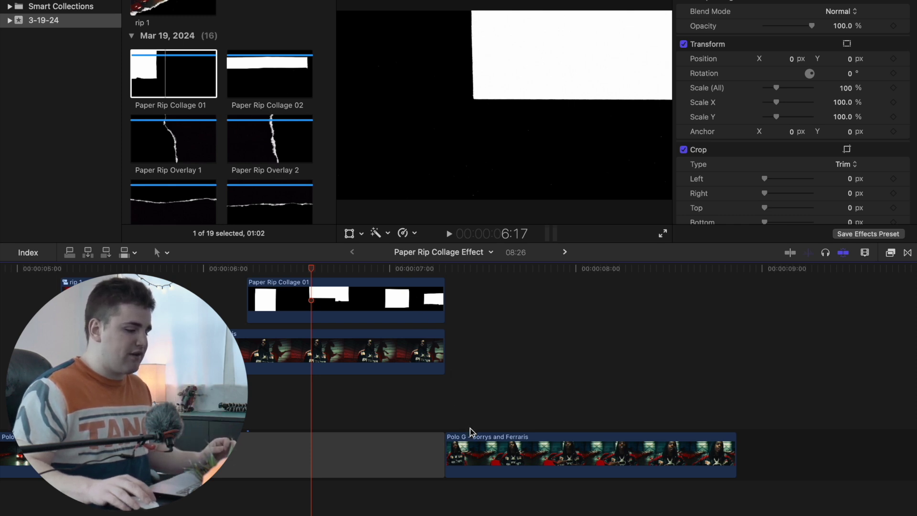
# - Move the Polo G - Sorrys and Ferraris clip directly under the collage, aligned at its start
pyautogui.moveTo(484, 447); pyautogui.dragTo(299, 313)
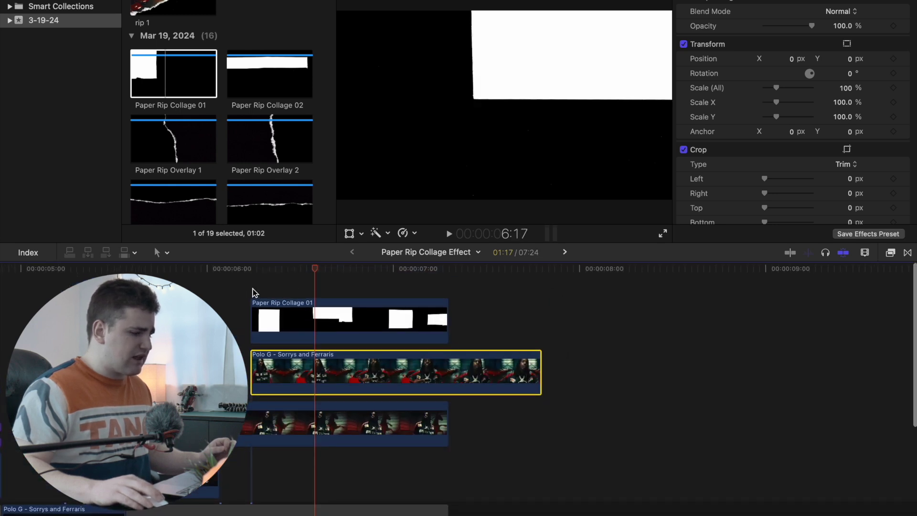
pyautogui.click(253, 292)
pyautogui.click(449, 294)
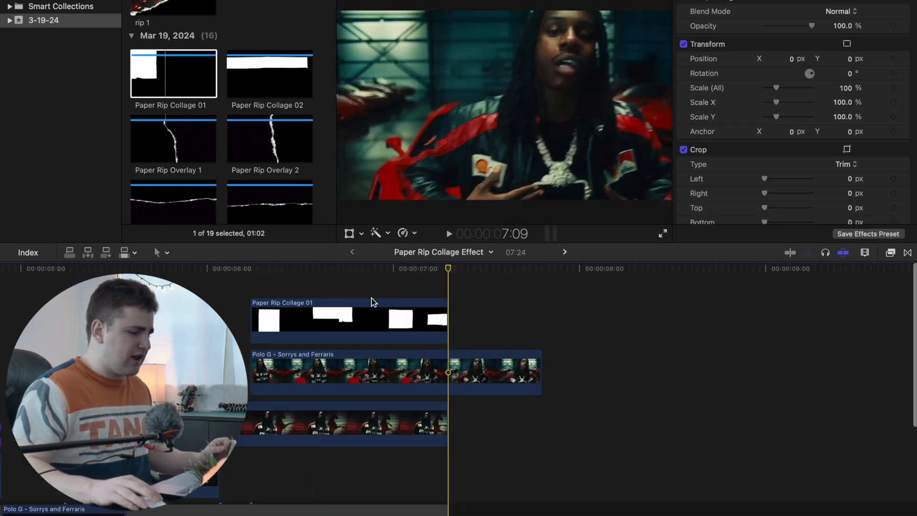
pyautogui.click(337, 291)
pyautogui.click(340, 321)
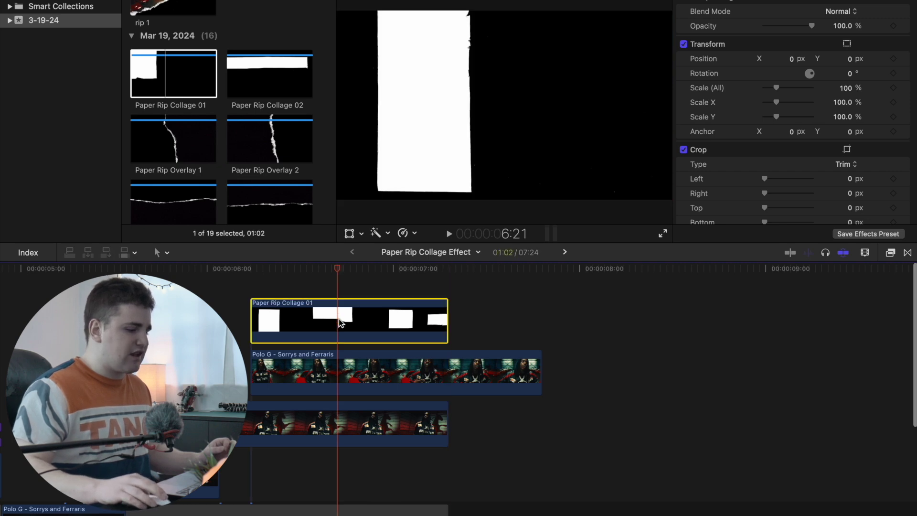
# - Blend Paper Rip Collage 01 as Stencil Luma and start a compound clip with the Polo G clip
pyautogui.click(847, 14)
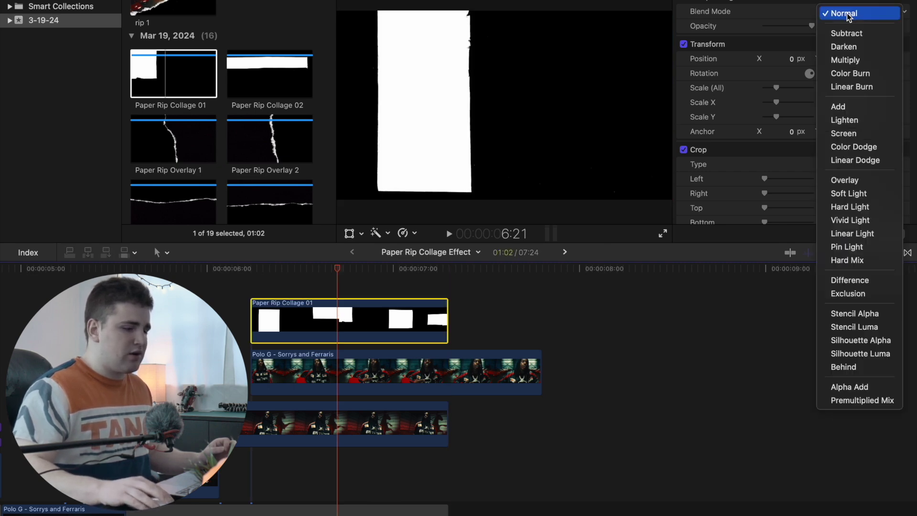
pyautogui.click(850, 327)
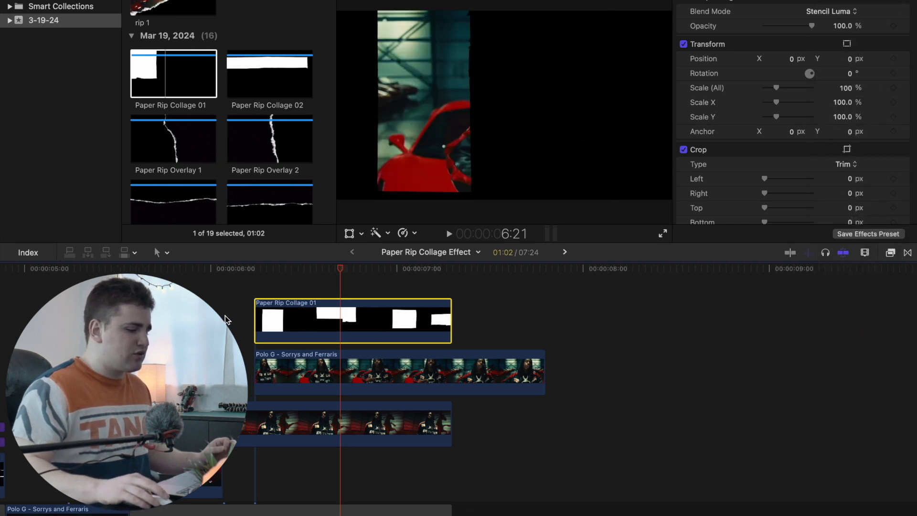
pyautogui.keyDown('super'); pyautogui.click(290, 365); pyautogui.keyUp('super')
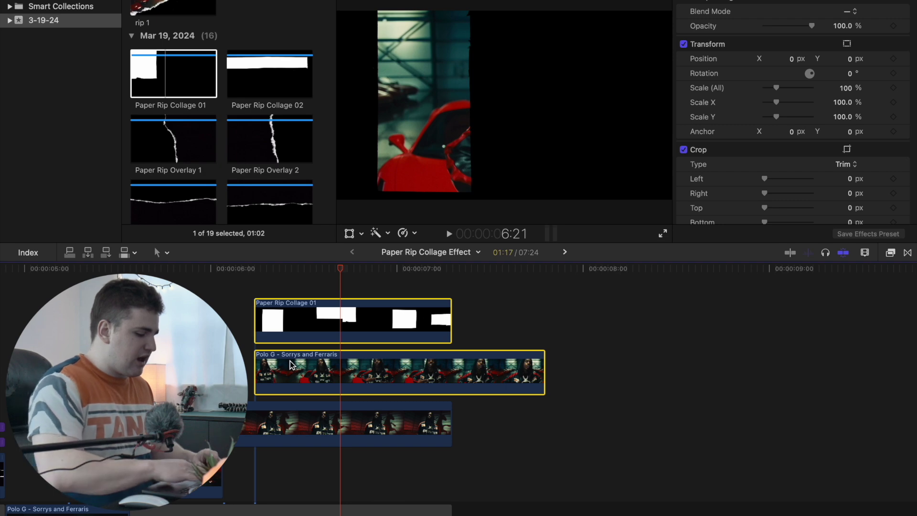
pyautogui.hotkey('alt', 'g')
pyautogui.press('BackSpace')
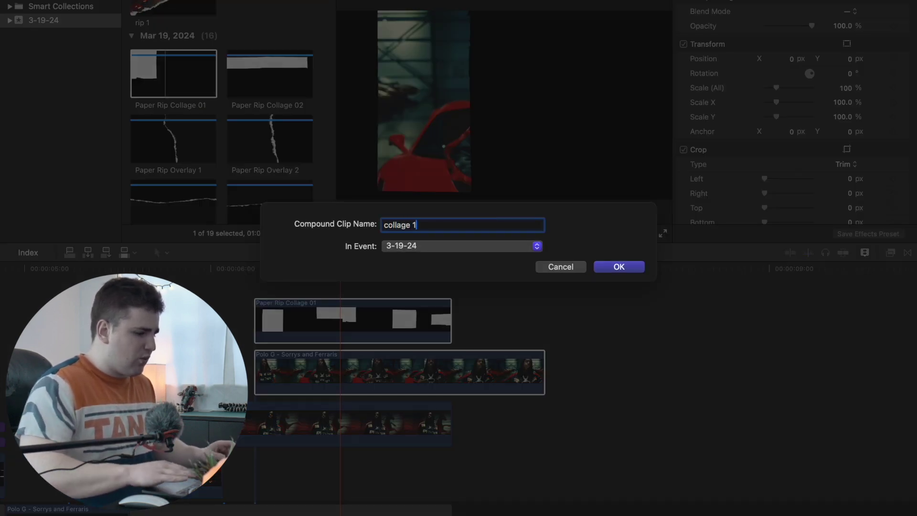
# - Confirm the 'collage 1' compound clip, then play and scrub it to check the cutouts
pyautogui.press('Return')
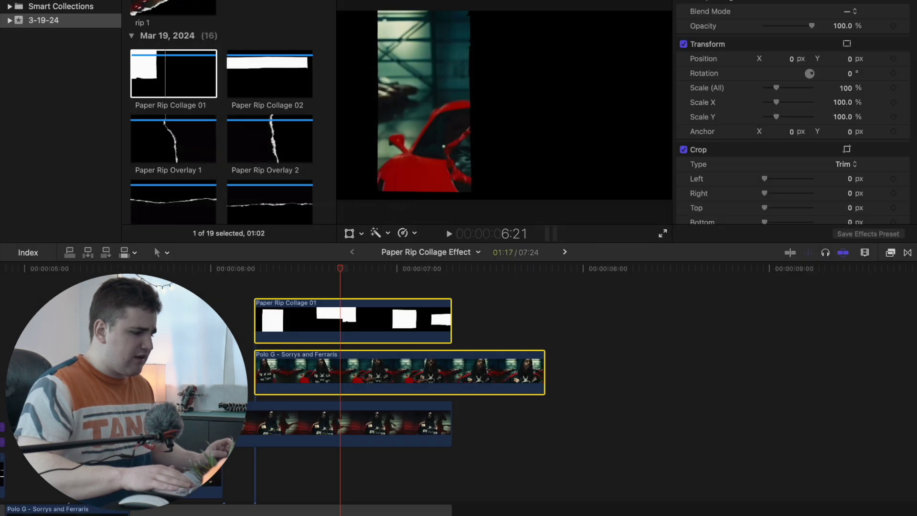
pyautogui.click(228, 328)
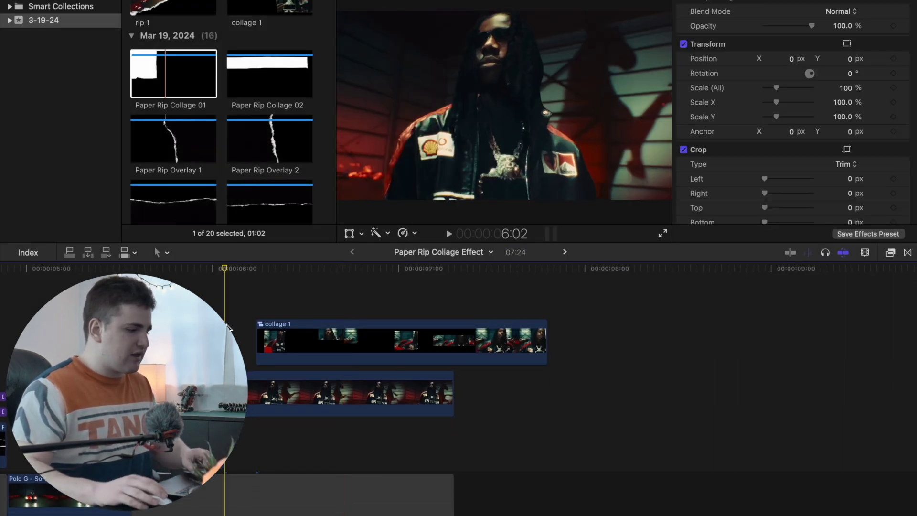
pyautogui.press('space')
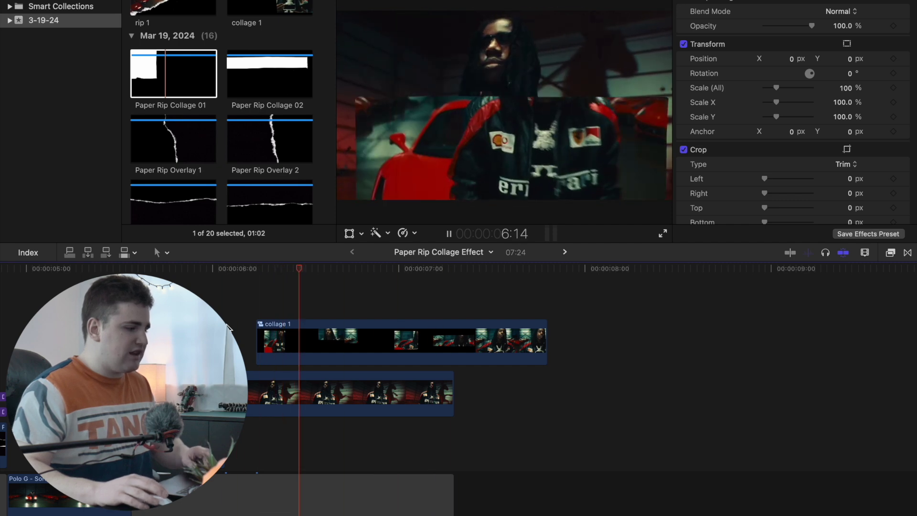
pyautogui.press('space')
pyautogui.press('space')
pyautogui.press('space')
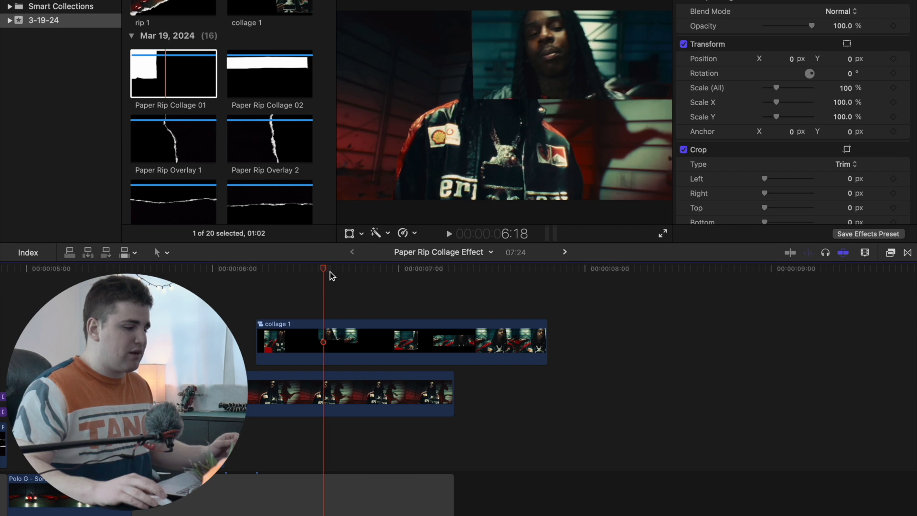
pyautogui.moveTo(323, 268); pyautogui.dragTo(354, 306)
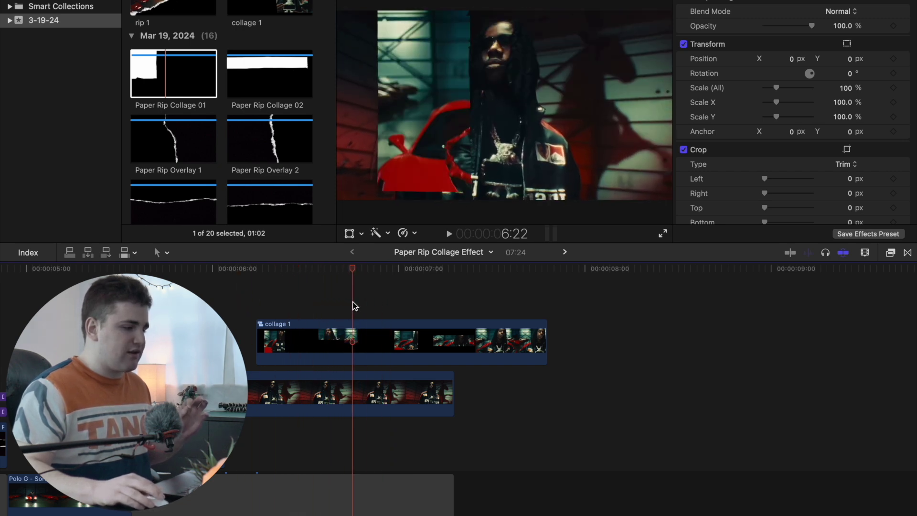
# - Apply the Drop Shadow effect, found by searching 'drop', to the collage 1 clip
pyautogui.click(891, 253)
pyautogui.click(714, 508)
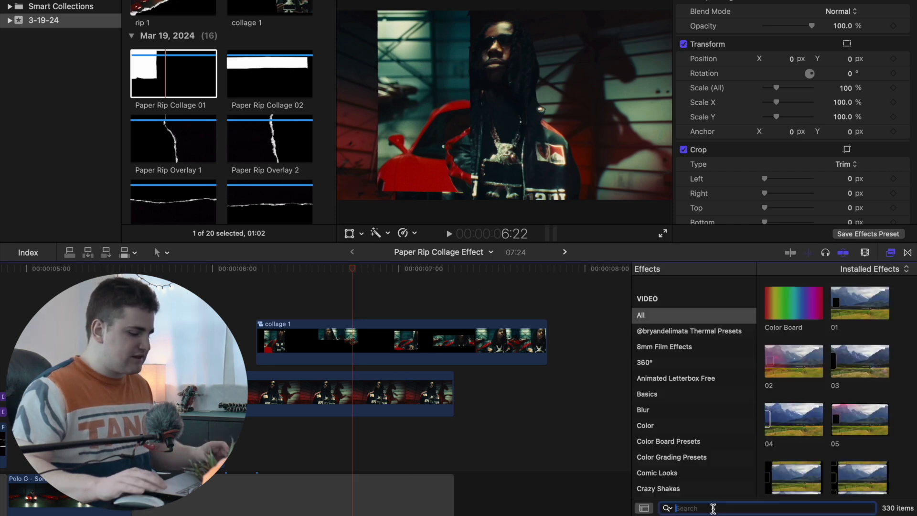
pyautogui.write('drop')
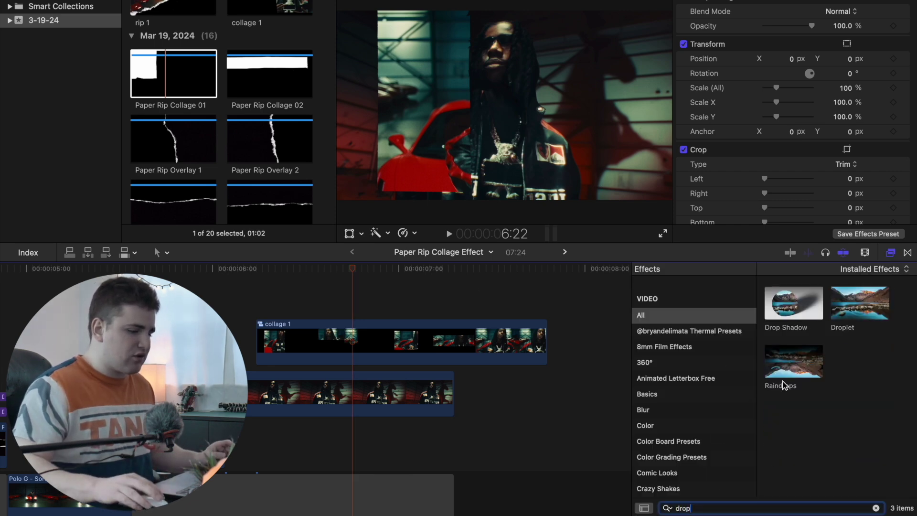
pyautogui.moveTo(786, 316); pyautogui.dragTo(488, 350)
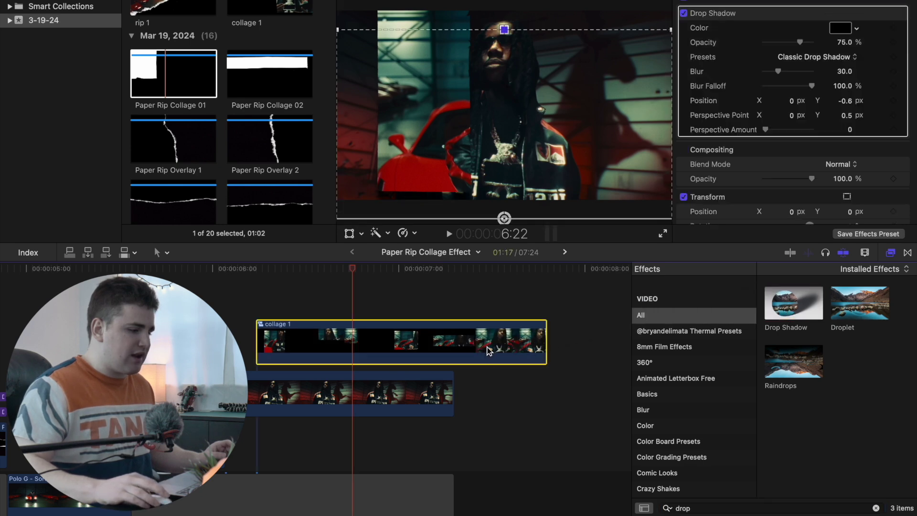
pyautogui.click(877, 508)
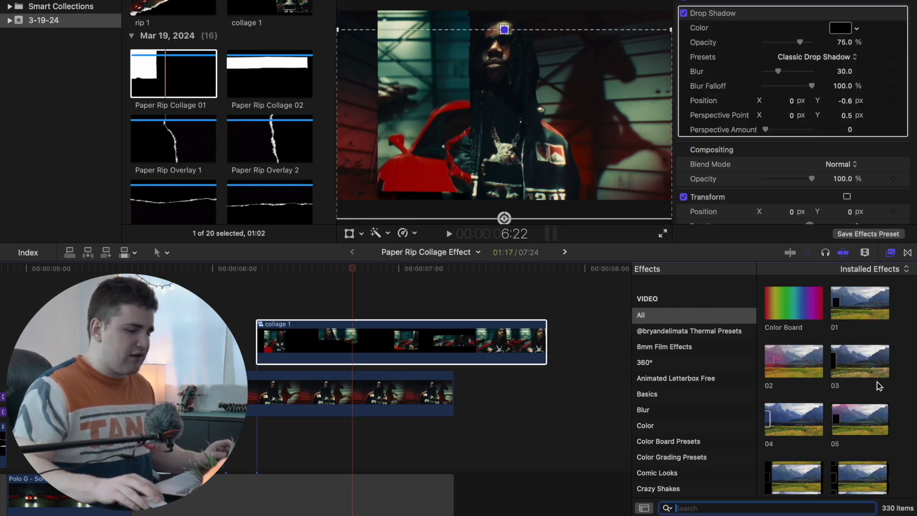
pyautogui.click(891, 252)
# - Nudge the drop shadow's offset up and left in the viewer and review the result
pyautogui.click(488, 341)
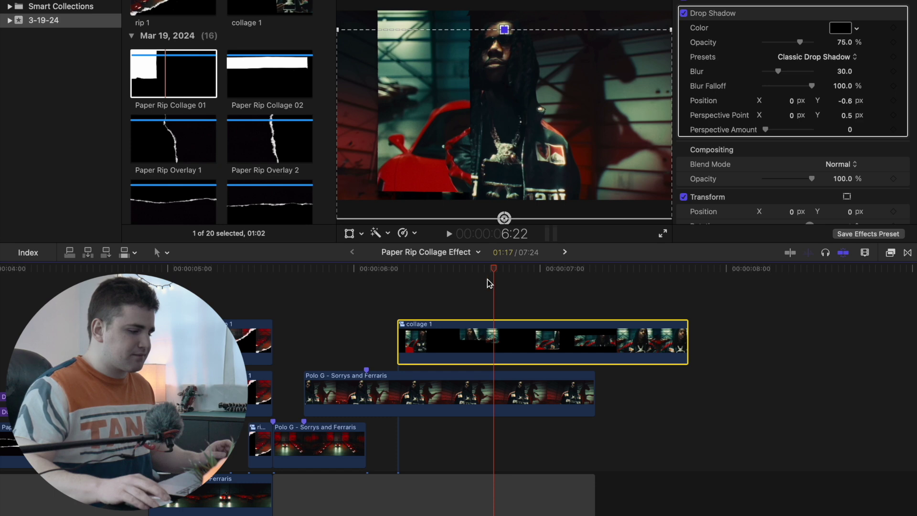
pyautogui.moveTo(496, 275)
pyautogui.mouseDown()
pyautogui.moveTo(543, 280)
pyautogui.moveTo(468, 282)
pyautogui.moveTo(482, 284)
pyautogui.mouseUp()
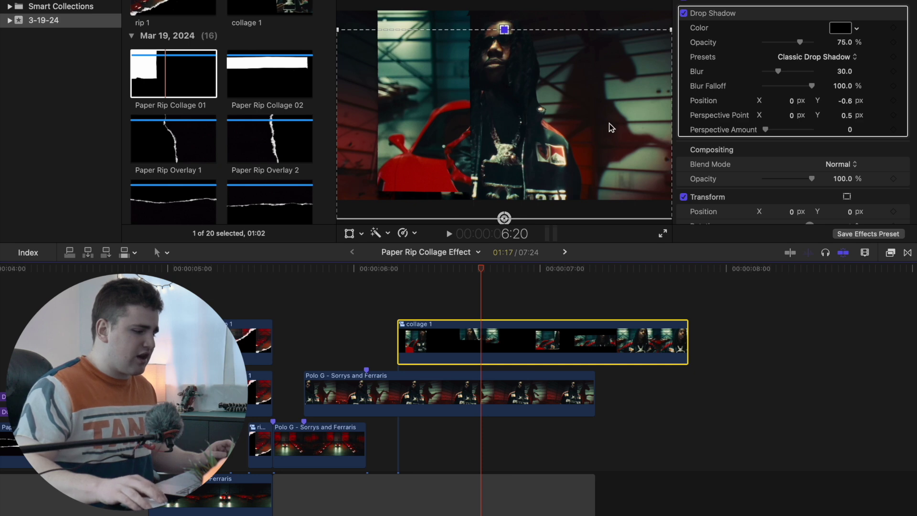
pyautogui.moveTo(435, 121)
pyautogui.mouseDown()
pyautogui.moveTo(404, 111)
pyautogui.moveTo(430, 106)
pyautogui.mouseUp()
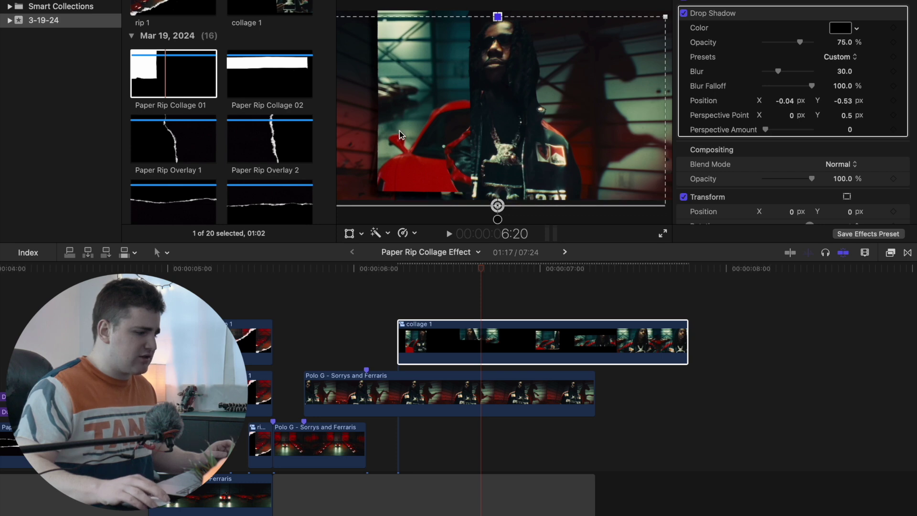
pyautogui.click(743, 196)
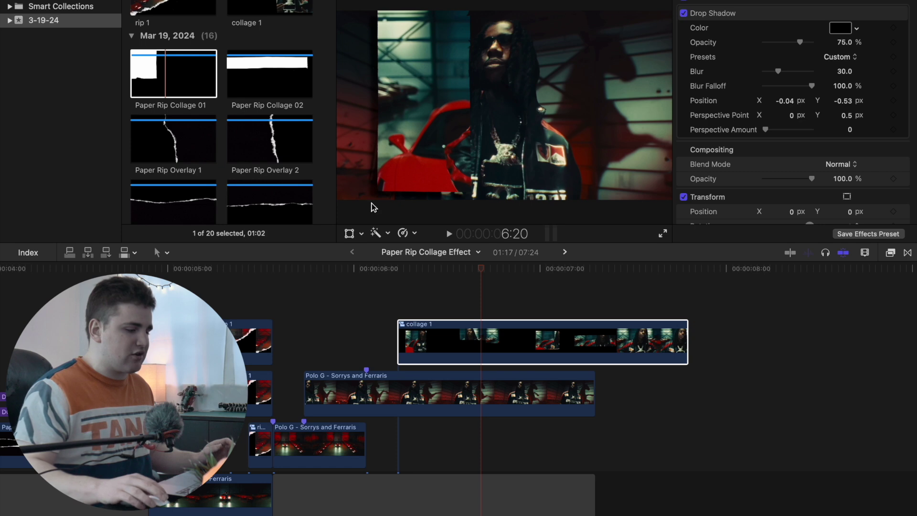
pyautogui.click(371, 331)
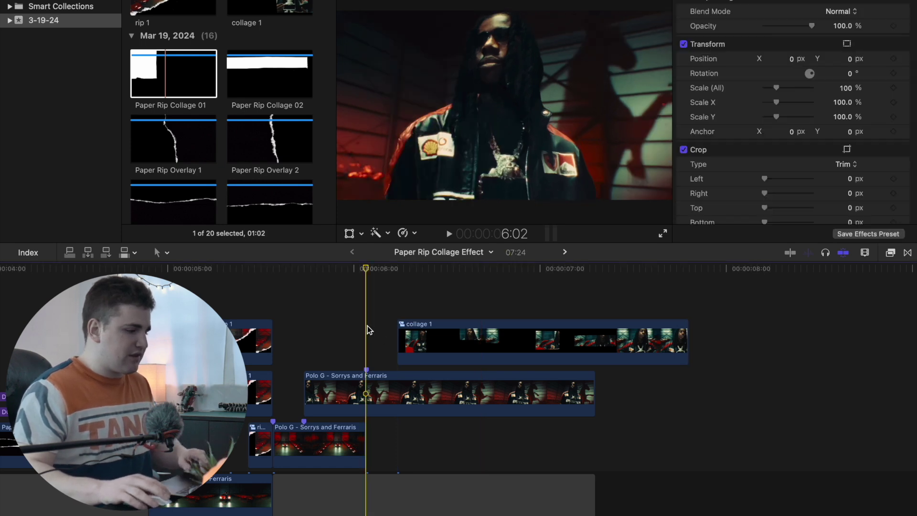
pyautogui.press('space')
pyautogui.press('space')
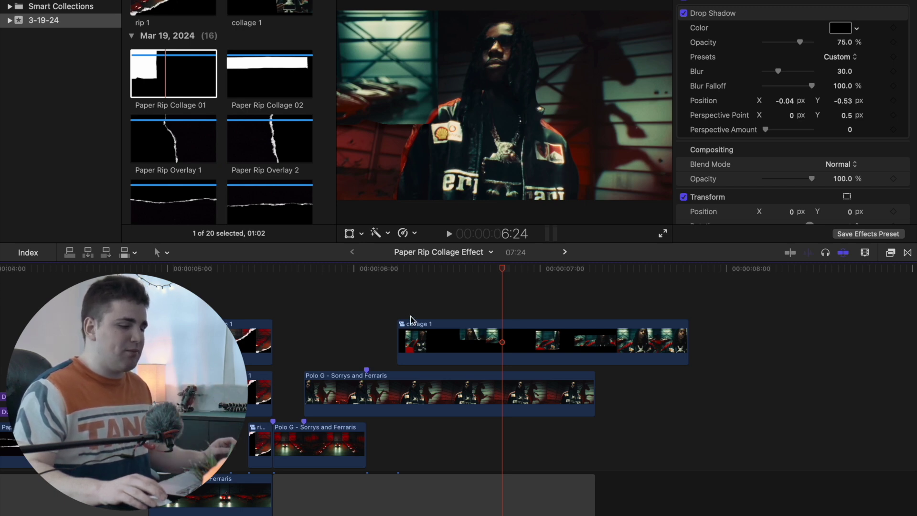
pyautogui.scroll(-1, 500, 303)
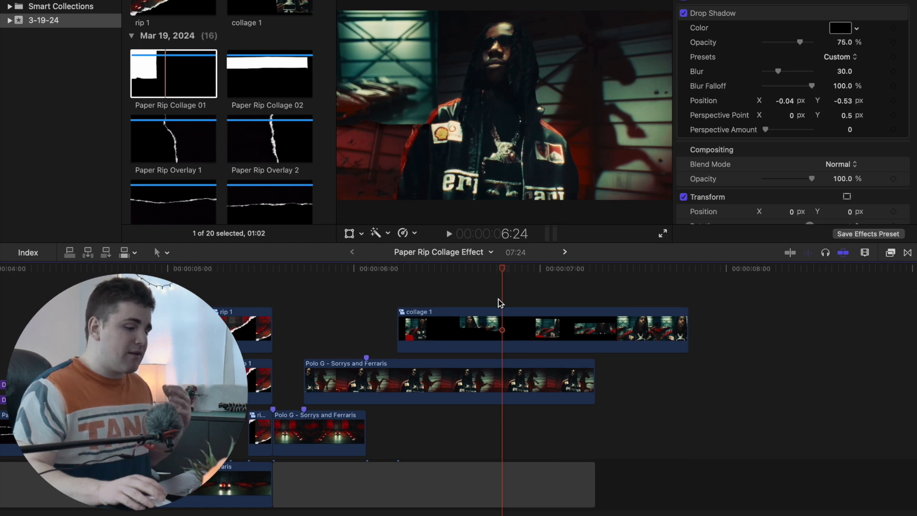